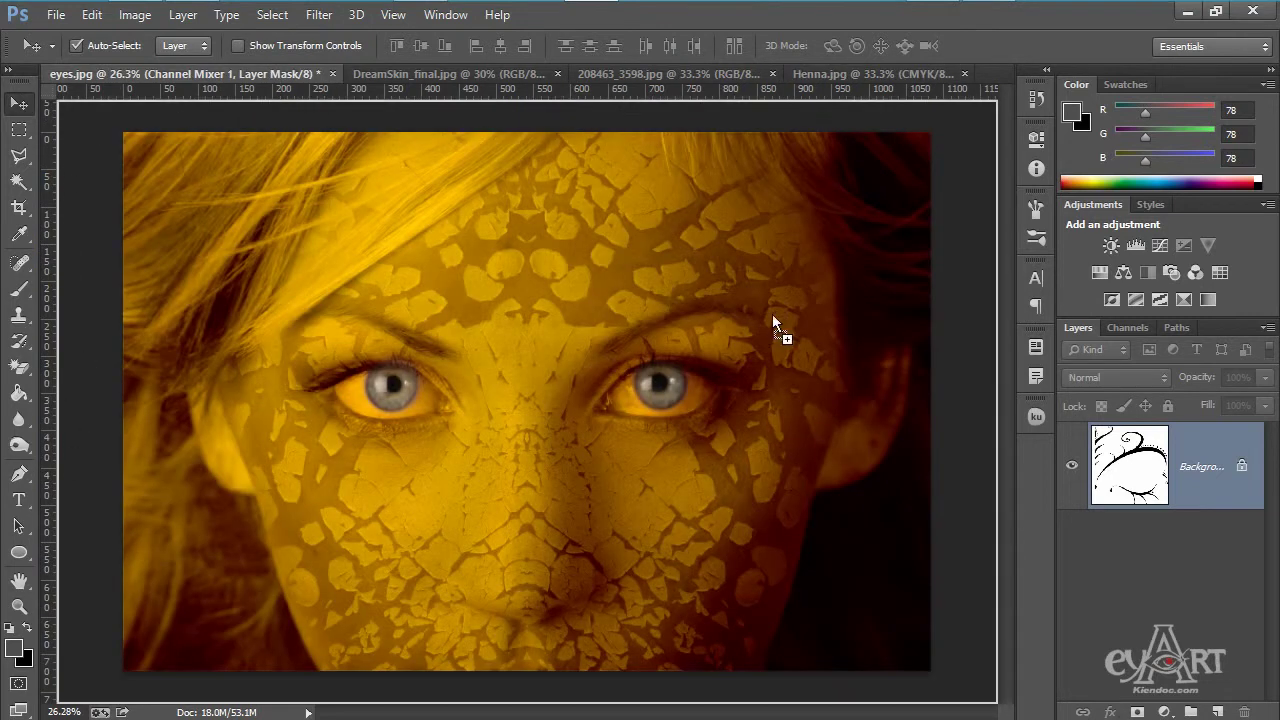
Step: Bring the henna ornament into eyes.jpg and cut its lower flourish with a polygonal selection onto its own layer
{"action": "left_click_drag", "start_coordinate": [482, 345], "coordinate": [632, 304]}
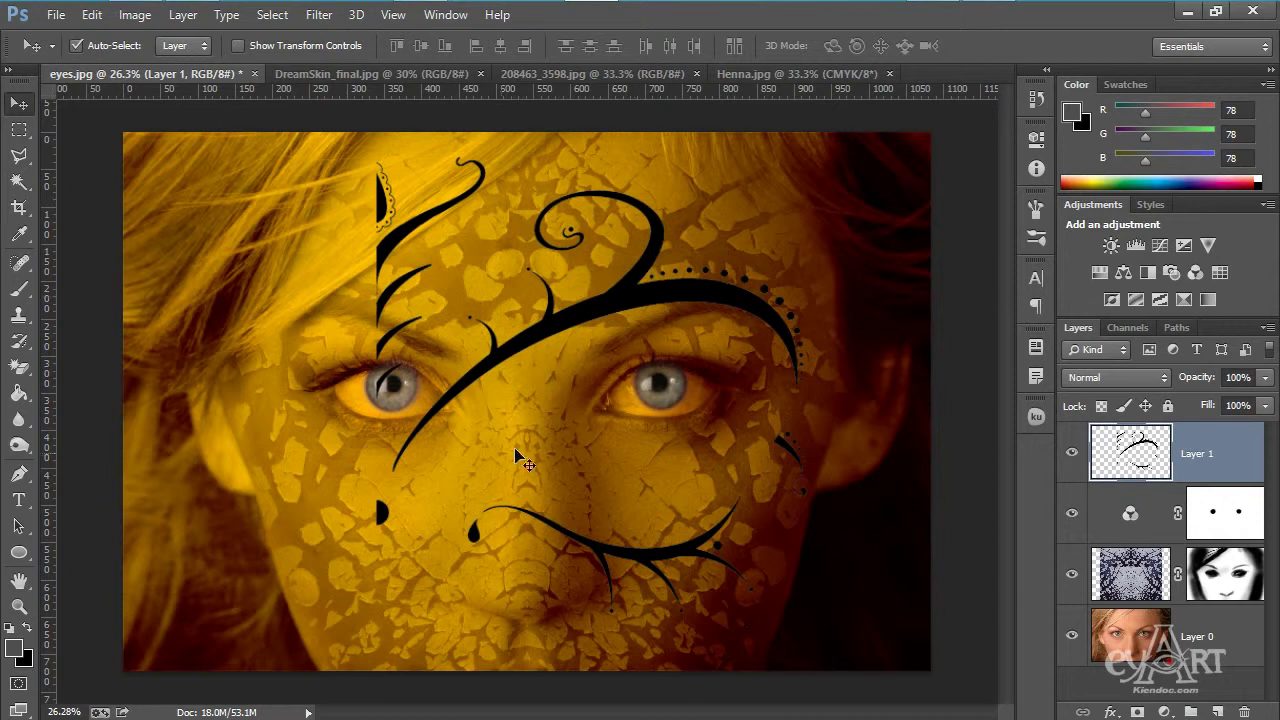
{"action": "left_click", "coordinate": [18, 155]}
{"action": "left_click", "coordinate": [432, 512]}
{"action": "left_click", "coordinate": [605, 443]}
{"action": "left_click", "coordinate": [728, 478]}
{"action": "left_click", "coordinate": [757, 463]}
{"action": "left_click", "coordinate": [793, 555]}
{"action": "left_click", "coordinate": [755, 654]}
{"action": "left_click", "coordinate": [510, 642]}
{"action": "double_click", "coordinate": [423, 517]}
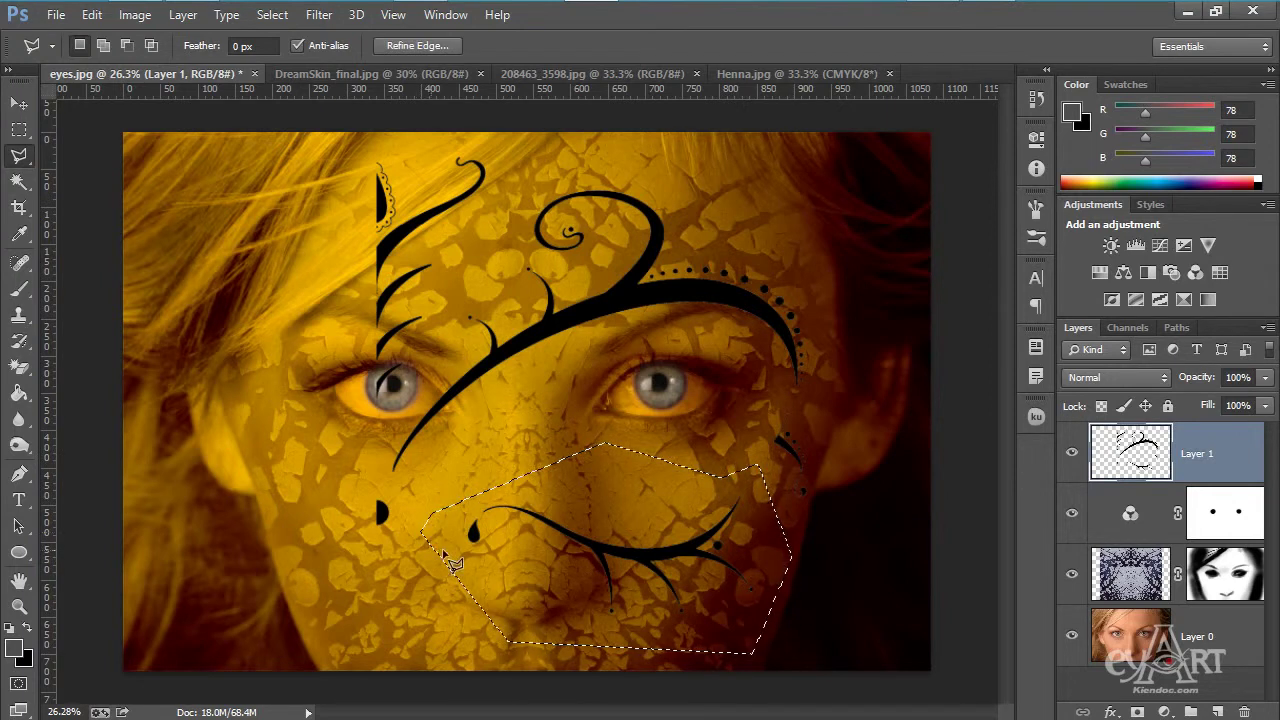
{"action": "key", "text": "ctrl+x"}
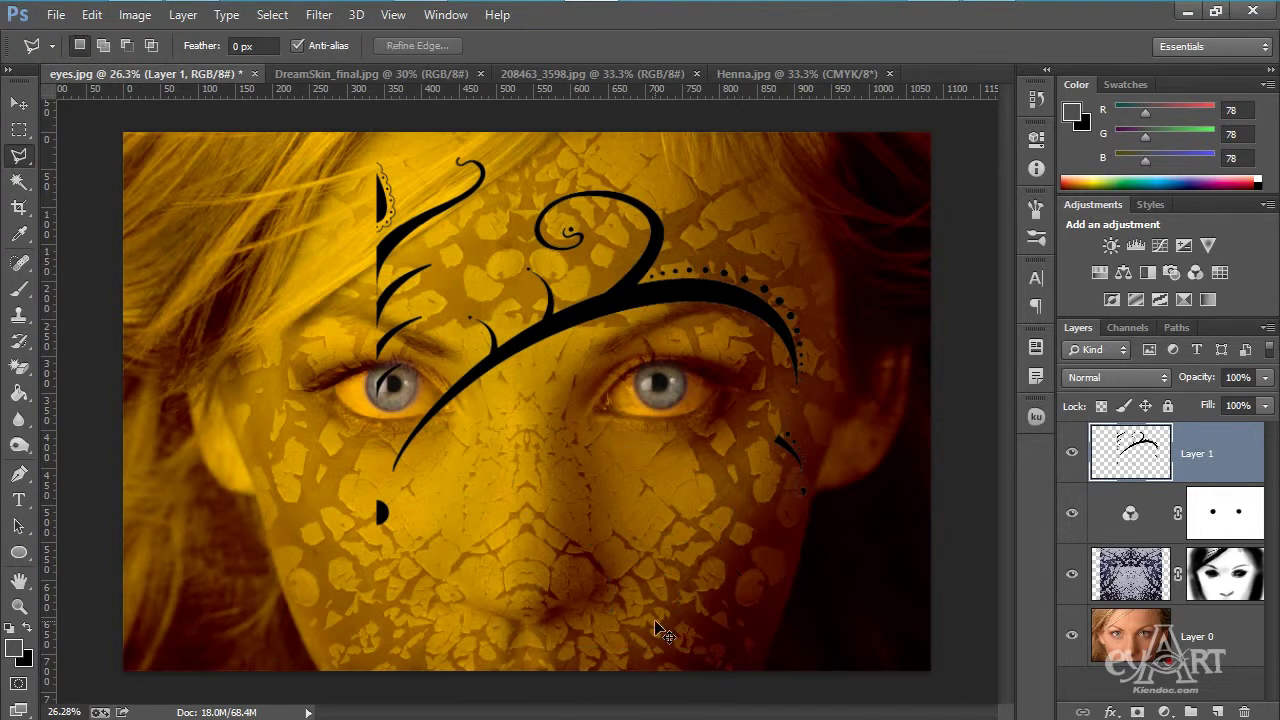
{"action": "key", "text": "ctrl+v"}
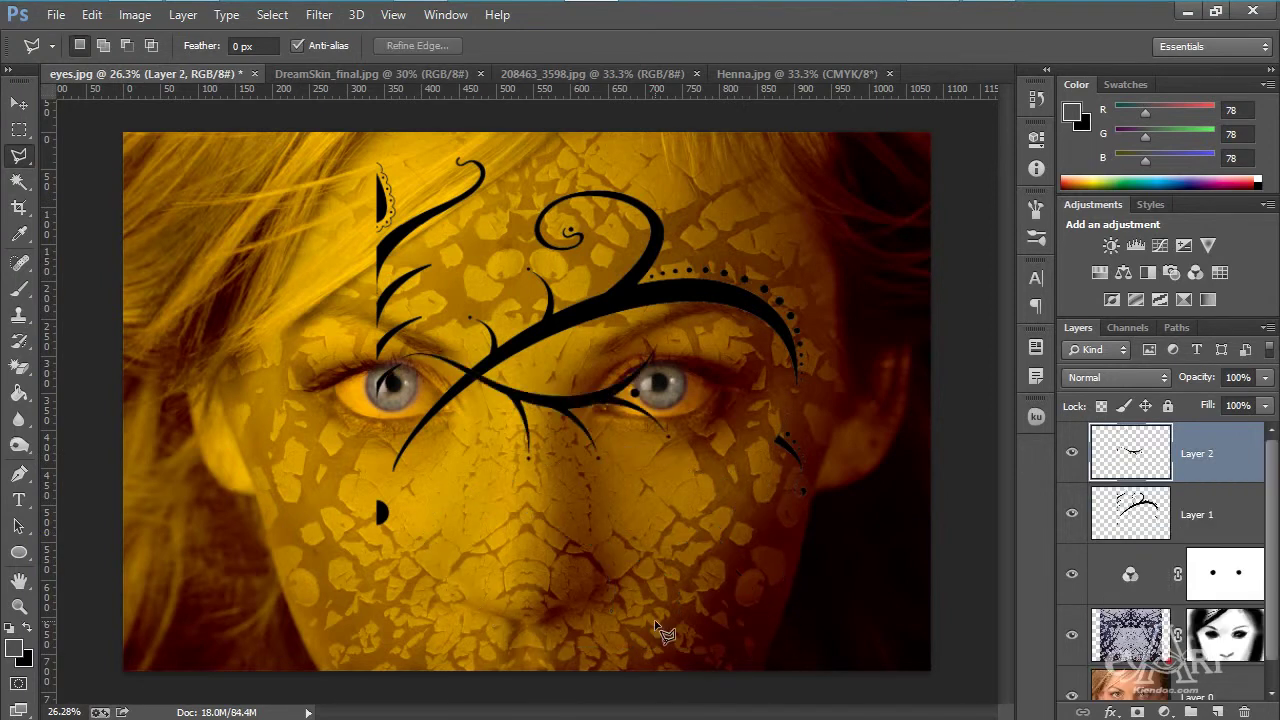
Step: Outline the large curved flourish on Layer 1 with the Polygonal Lasso and cut it onto its own layer
{"action": "left_click", "coordinate": [18, 106]}
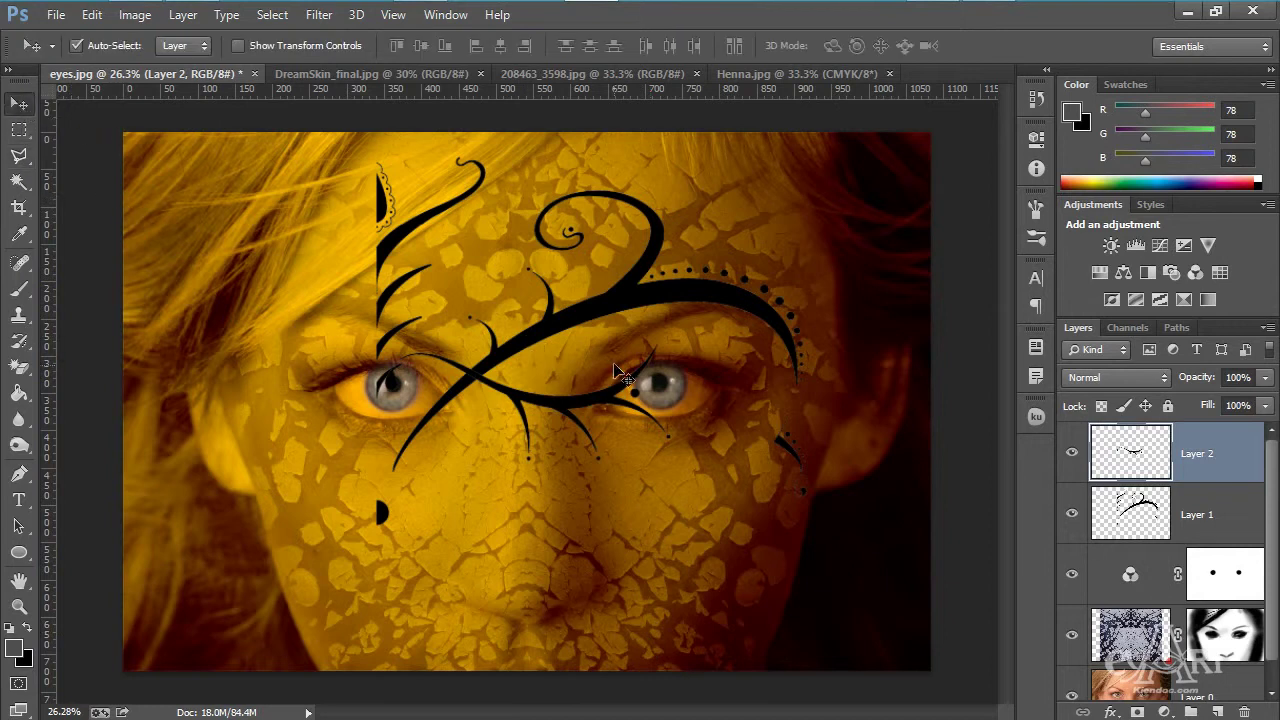
{"action": "left_click", "coordinate": [1214, 516]}
{"action": "left_click", "coordinate": [18, 156]}
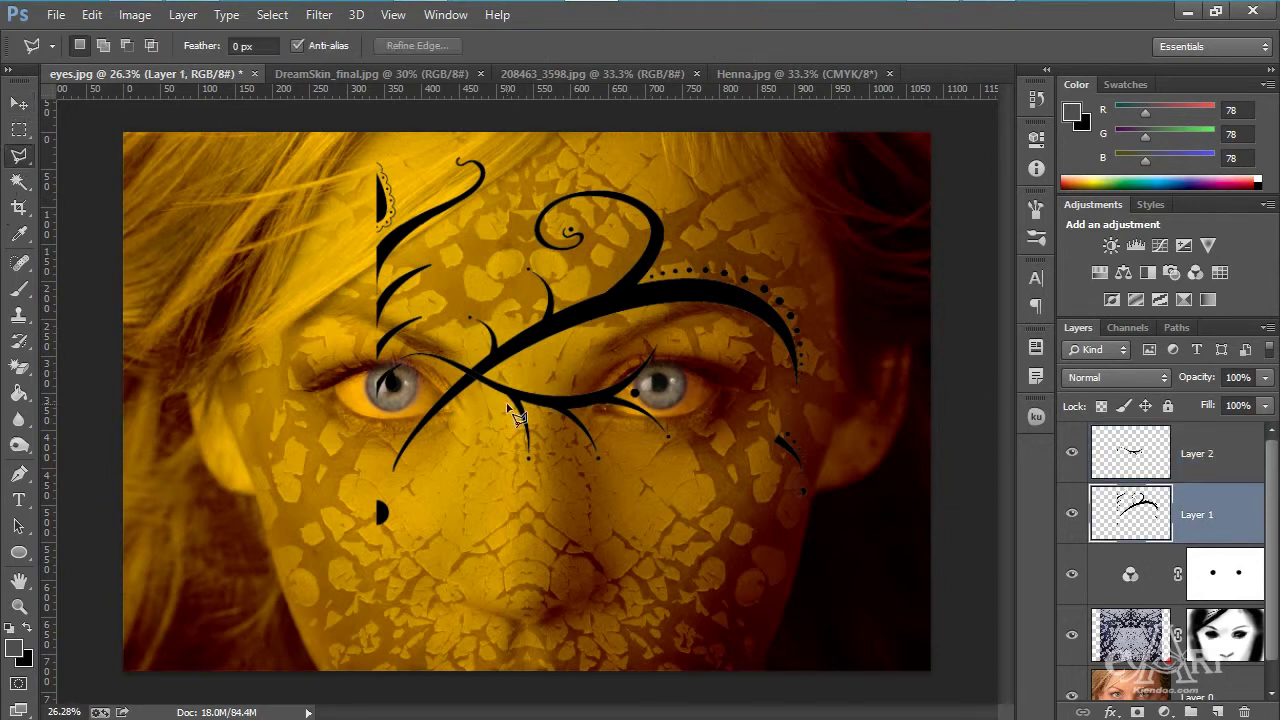
{"action": "left_click", "coordinate": [752, 468]}
{"action": "left_click", "coordinate": [820, 570]}
{"action": "left_click", "coordinate": [838, 395]}
{"action": "left_click", "coordinate": [820, 240]}
{"action": "left_click", "coordinate": [582, 163]}
{"action": "left_click", "coordinate": [485, 218]}
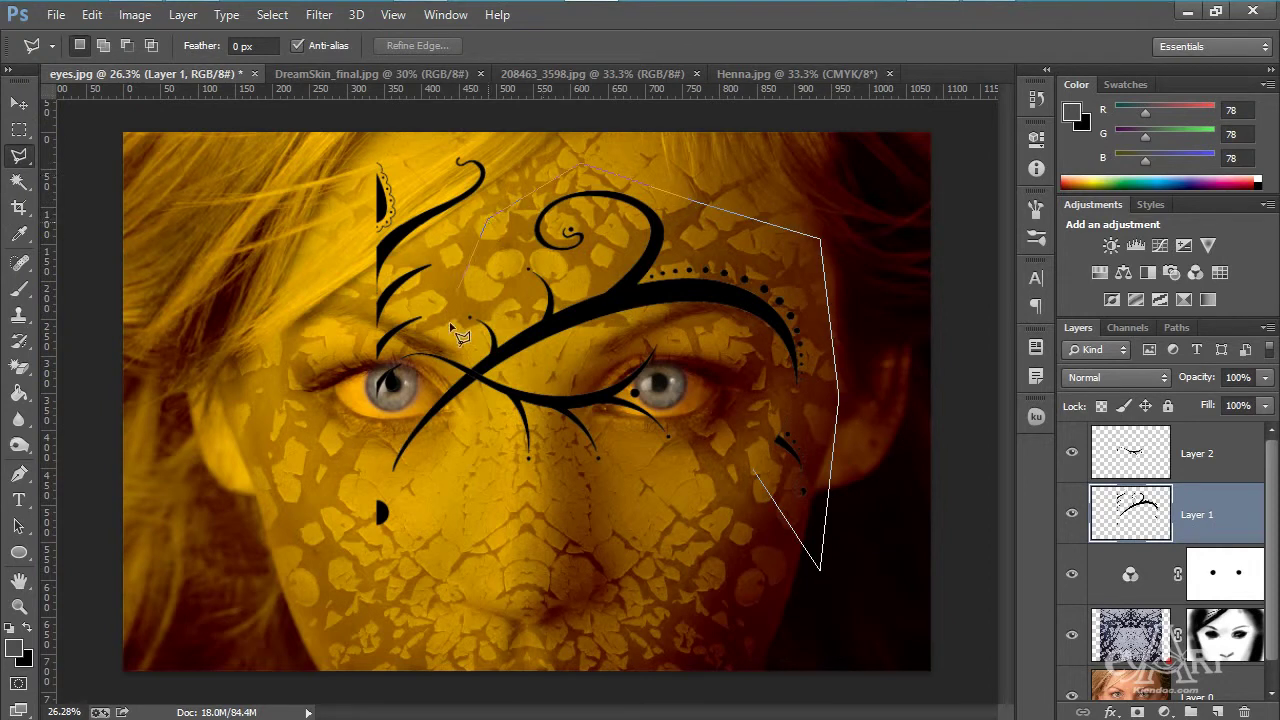
{"action": "left_click", "coordinate": [449, 331]}
{"action": "left_click", "coordinate": [368, 479]}
{"action": "double_click", "coordinate": [686, 507]}
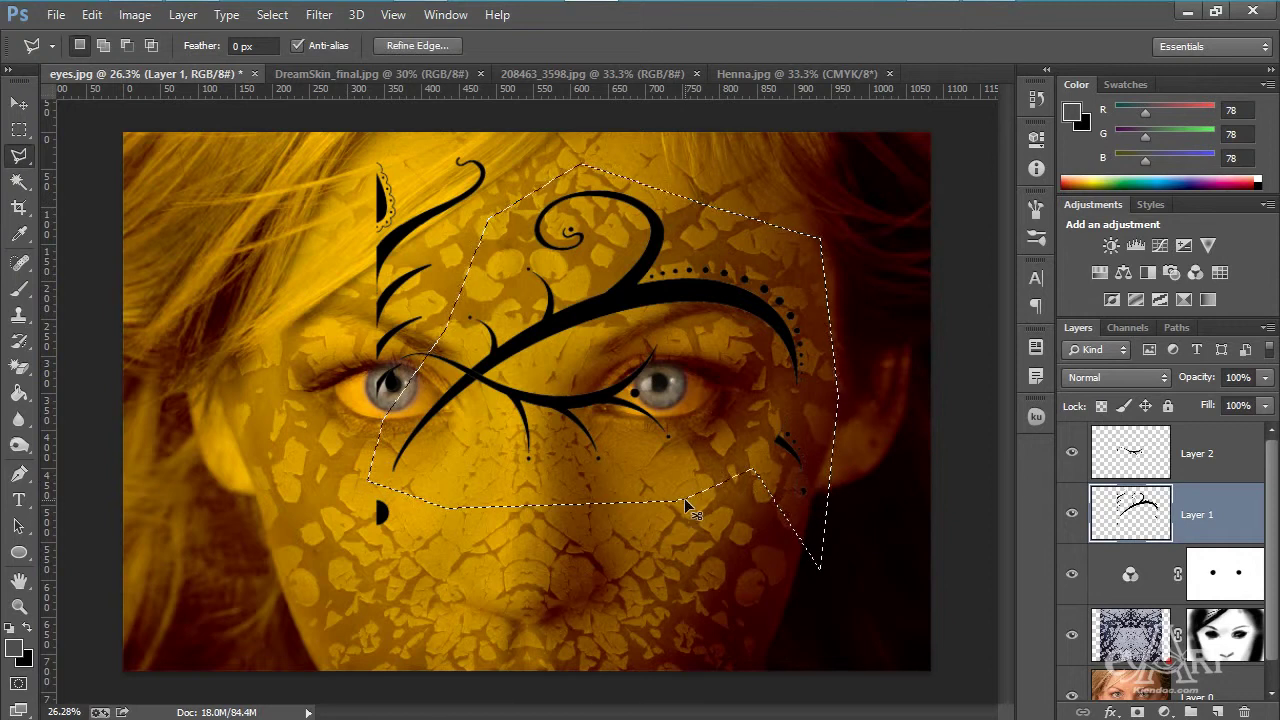
{"action": "key", "text": "ctrl+x"}
{"action": "key", "text": "ctrl+v"}
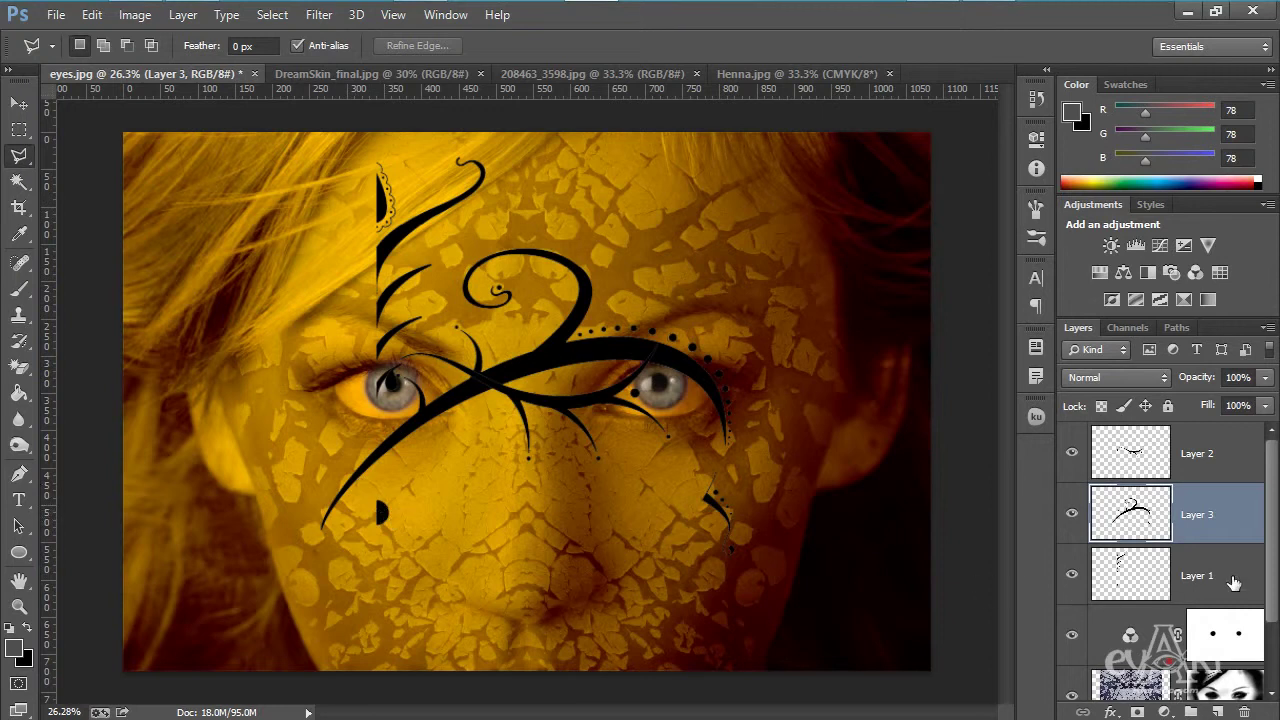
Step: Erase the leftover half-dot on the cheek from Layer 1 using a polygonal selection, and clear the selection
{"action": "left_click", "coordinate": [1190, 580]}
{"action": "left_click", "coordinate": [380, 490]}
{"action": "left_click", "coordinate": [432, 540]}
{"action": "left_click", "coordinate": [346, 563]}
{"action": "left_click", "coordinate": [336, 508]}
{"action": "left_click", "coordinate": [372, 490]}
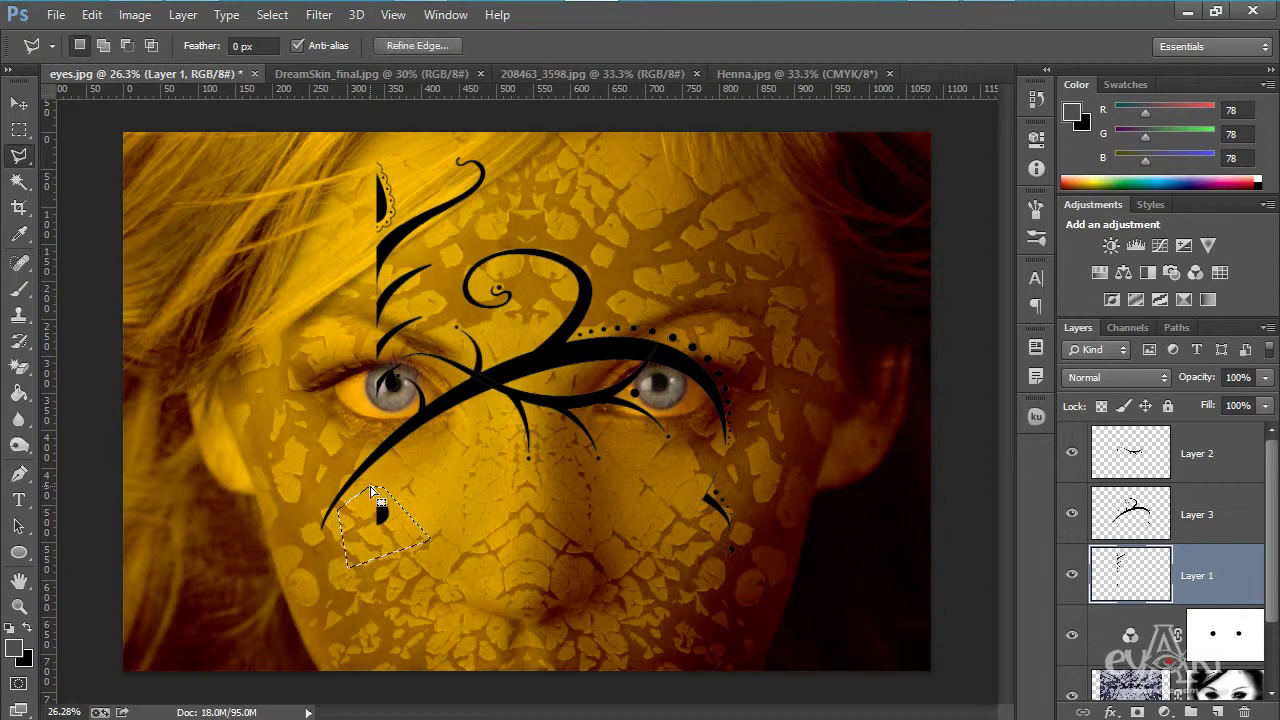
{"action": "key", "text": "Delete"}
{"action": "key", "text": "ctrl+d"}
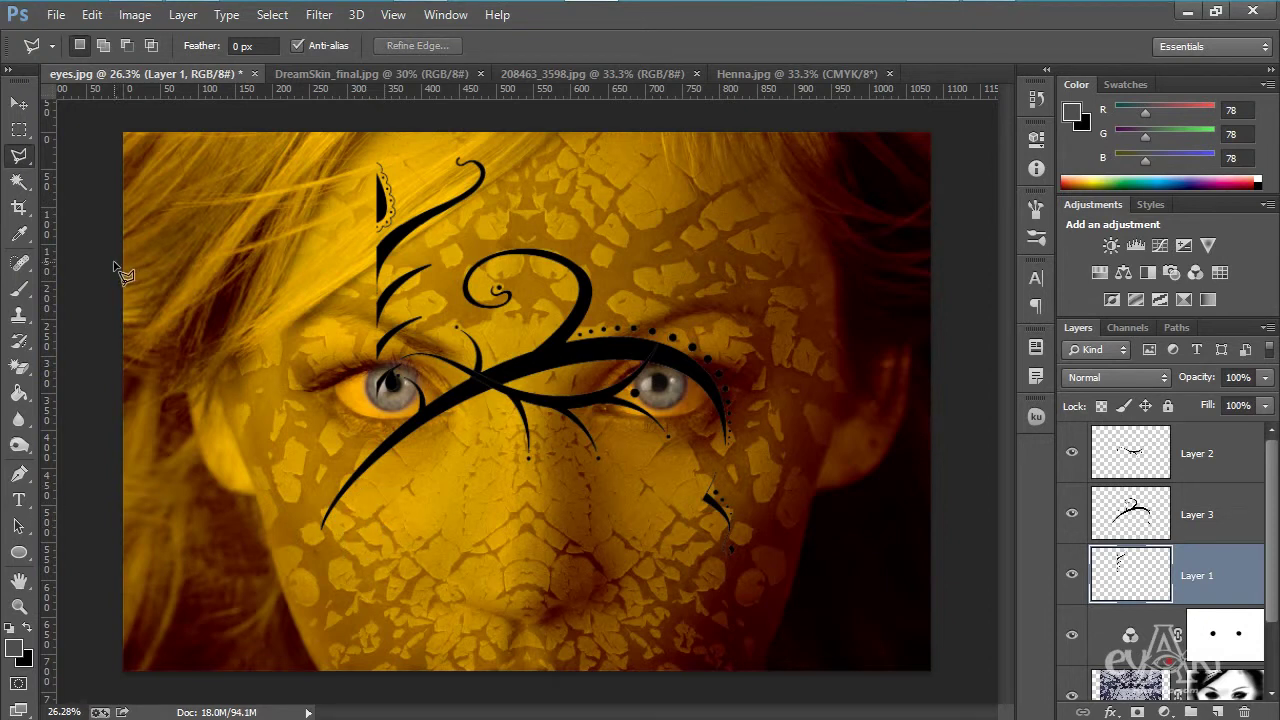
Step: Move the large curved flourish above the eyebrow on the image's right and scale it to about 65% width and 60% height
{"action": "left_click", "coordinate": [18, 105]}
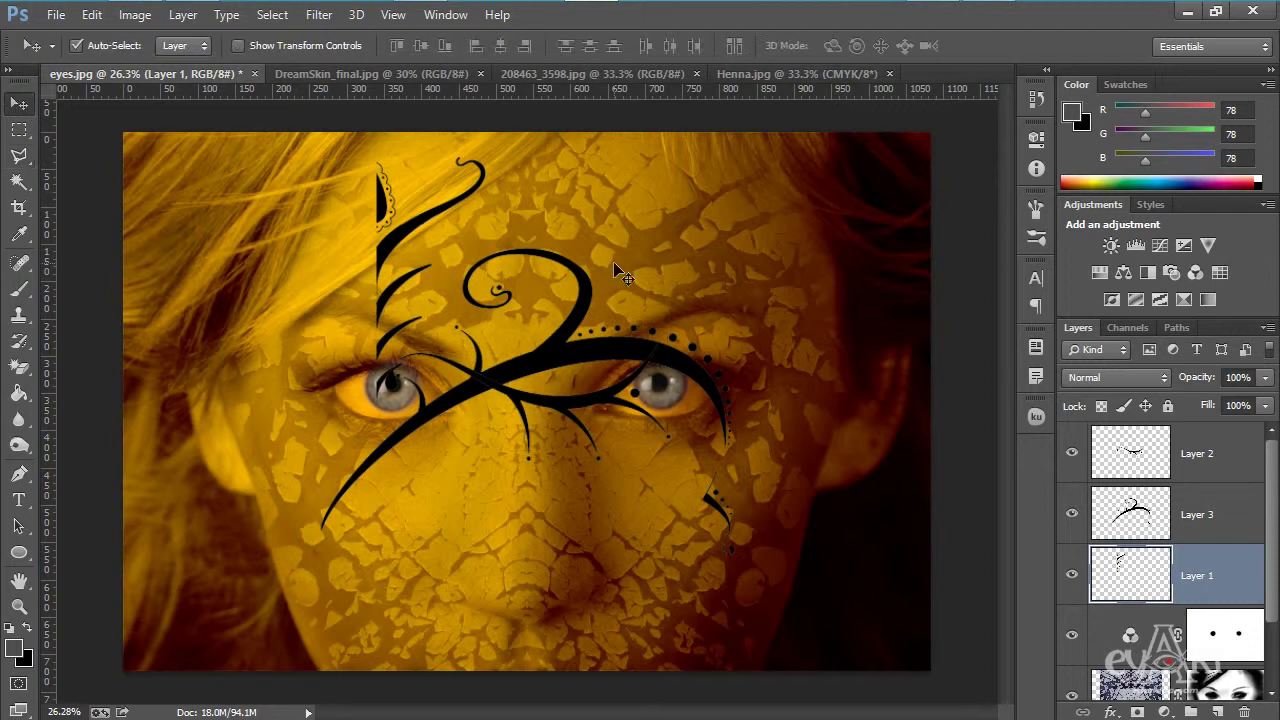
{"action": "left_click_drag", "start_coordinate": [555, 366], "coordinate": [709, 266]}
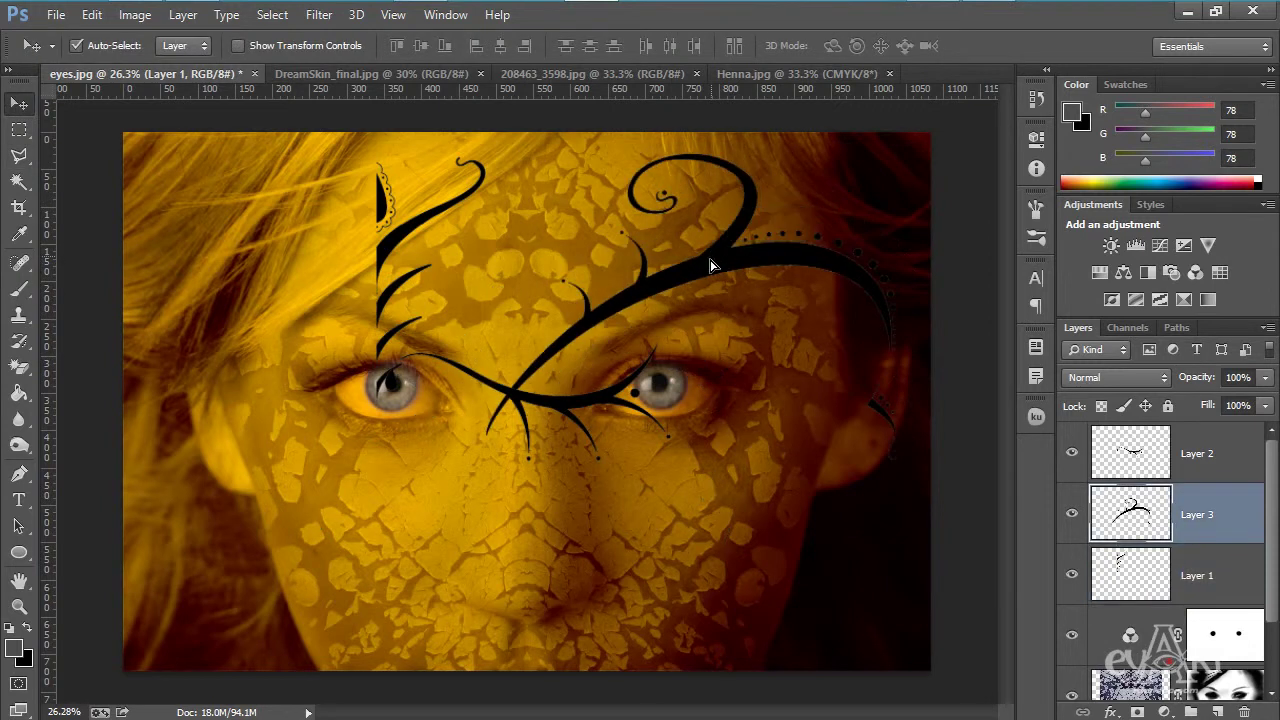
{"action": "key", "text": "ctrl+t"}
{"action": "left_click_drag", "start_coordinate": [900, 462], "coordinate": [769, 408]}
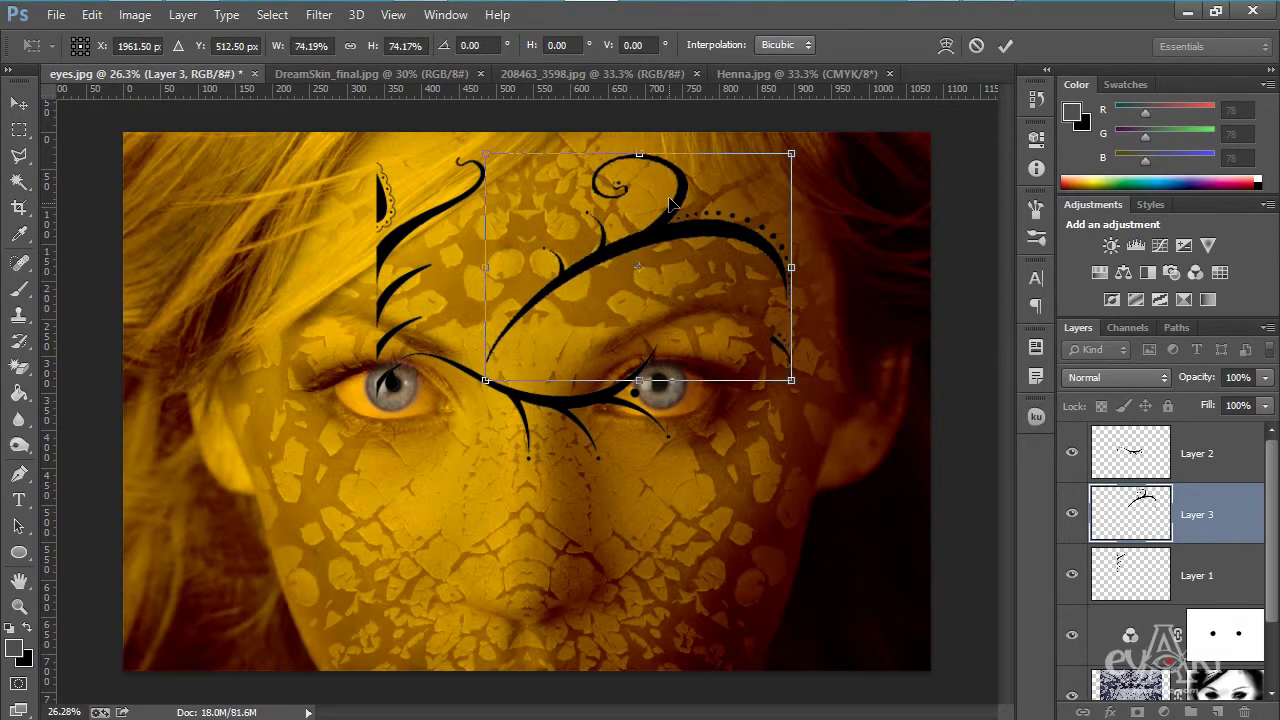
{"action": "left_click_drag", "start_coordinate": [664, 232], "coordinate": [722, 245]}
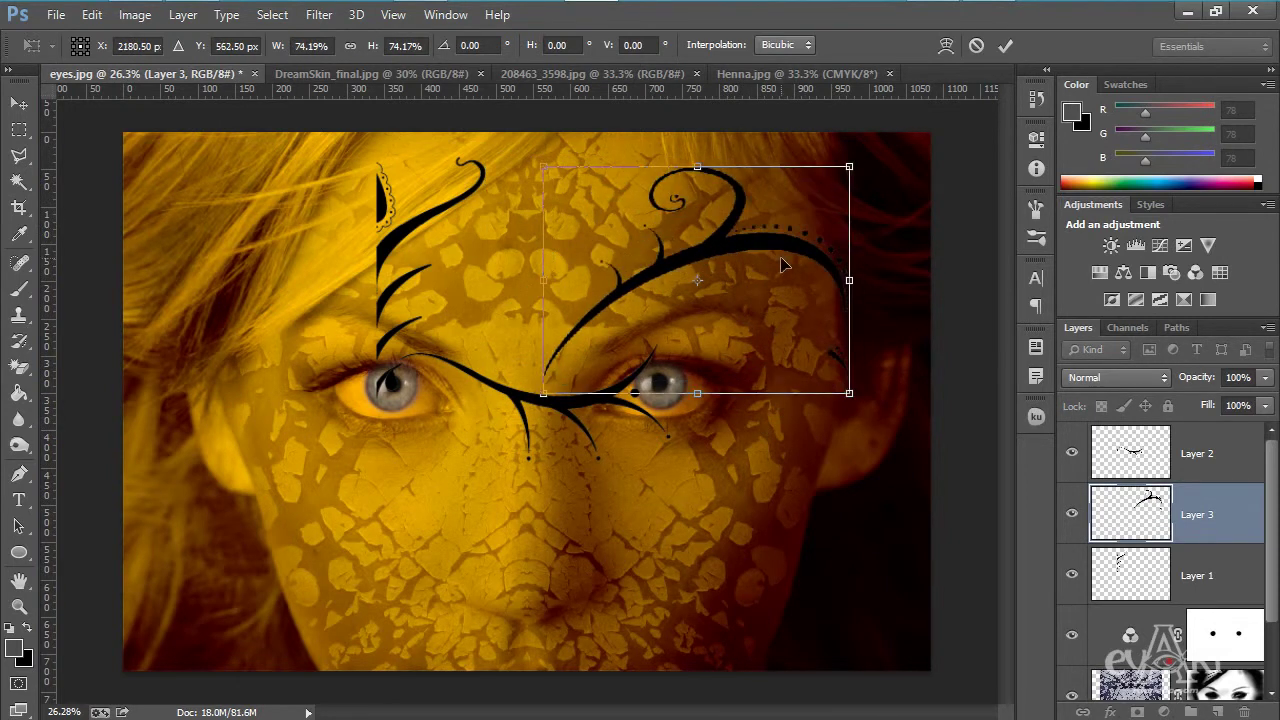
{"action": "left_click_drag", "start_coordinate": [851, 163], "coordinate": [809, 211]}
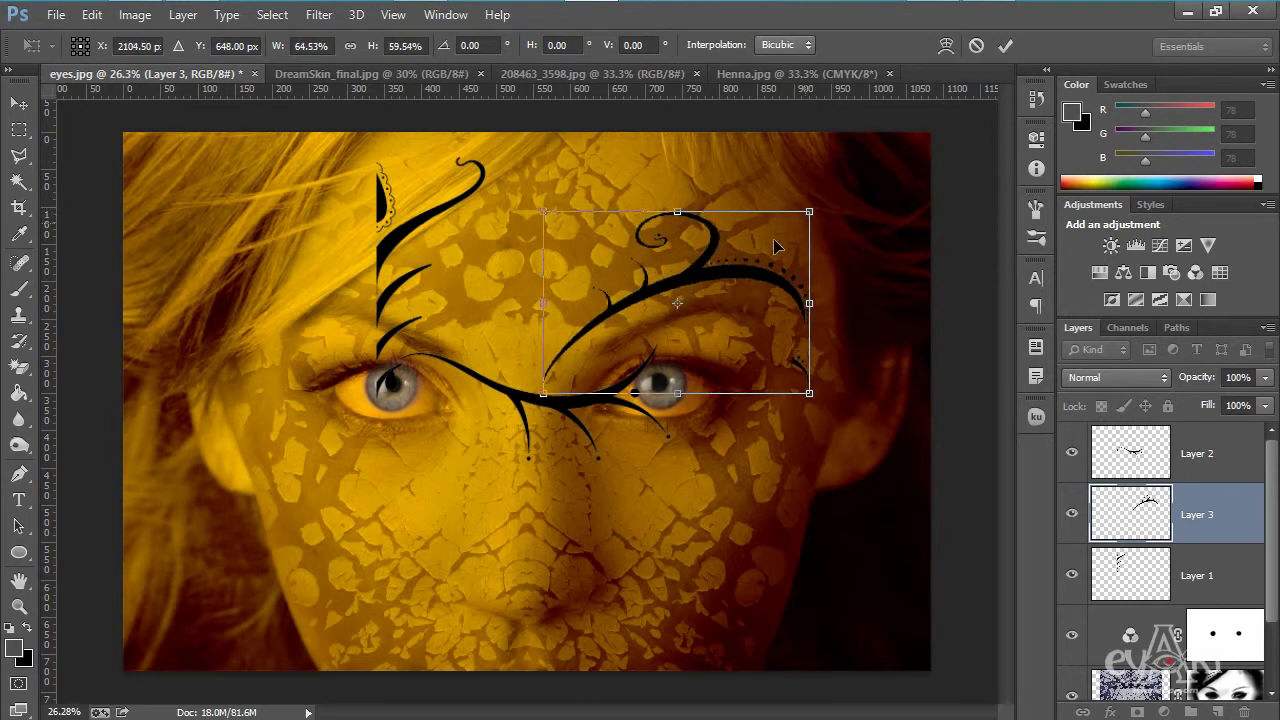
{"action": "left_click_drag", "start_coordinate": [677, 283], "coordinate": [679, 281]}
{"action": "key", "text": "Return"}
Step: Place the small flourish below the eye on the image's right, scaled to about 63% width and 67% height
{"action": "left_click_drag", "start_coordinate": [572, 420], "coordinate": [710, 478]}
{"action": "key", "text": "ctrl+t"}
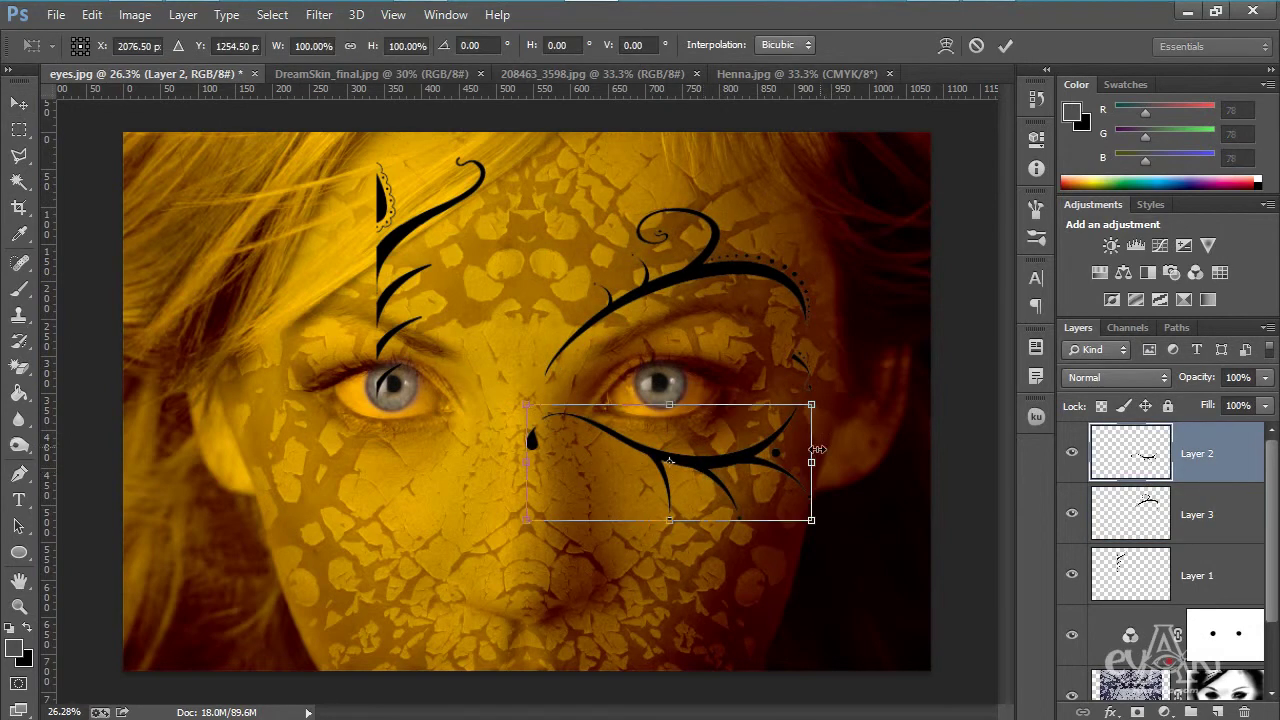
{"action": "left_click_drag", "start_coordinate": [816, 461], "coordinate": [725, 487]}
{"action": "left_click_drag", "start_coordinate": [790, 537], "coordinate": [751, 516]}
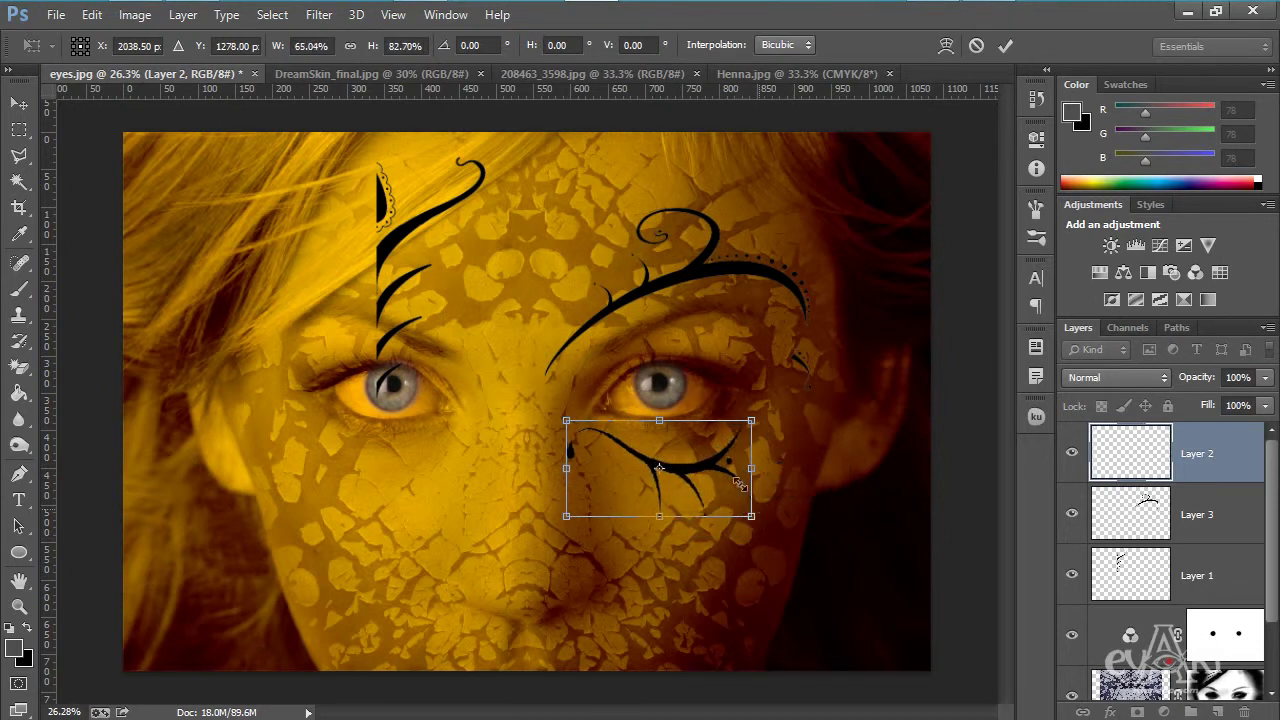
{"action": "left_click_drag", "start_coordinate": [656, 516], "coordinate": [695, 478]}
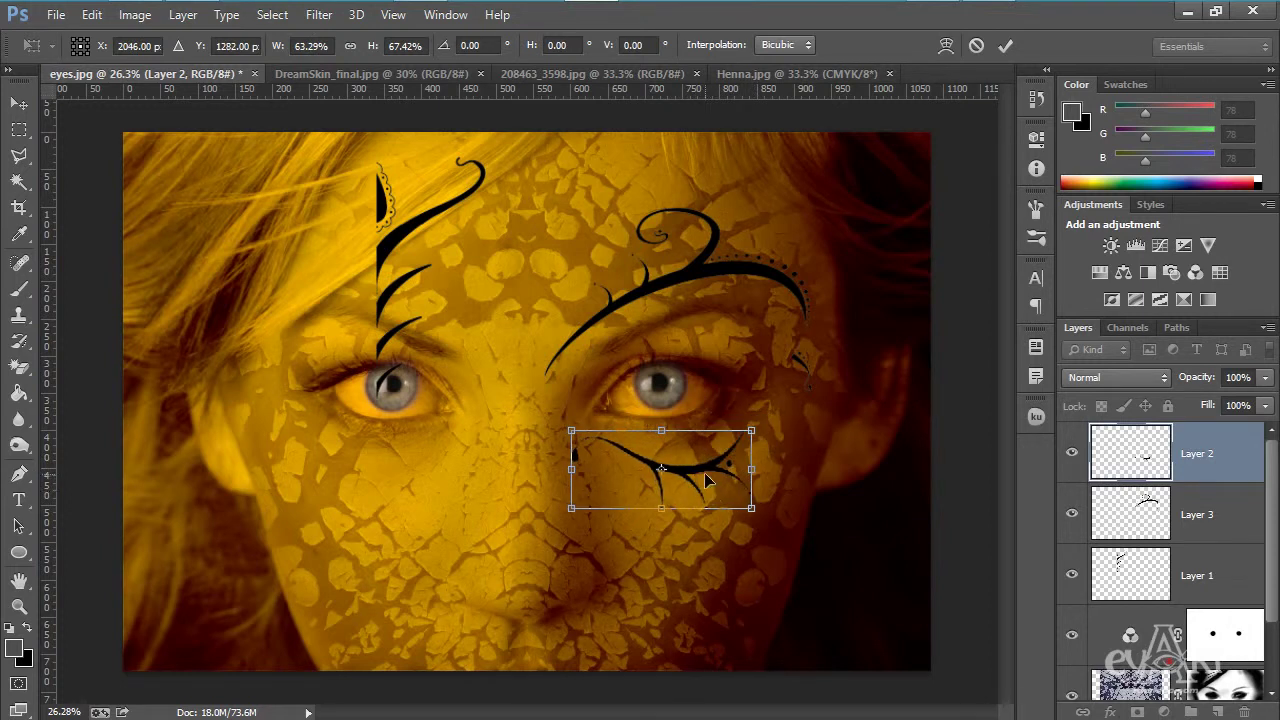
{"action": "key", "text": "Return"}
Step: Show the guides, align the remaining forehead ornament with the vertical centre guide and scale it down slightly
{"action": "left_click_drag", "start_coordinate": [405, 245], "coordinate": [538, 186]}
{"action": "key", "text": "ctrl+semicolon"}
{"action": "left_click_drag", "start_coordinate": [564, 250], "coordinate": [541, 230]}
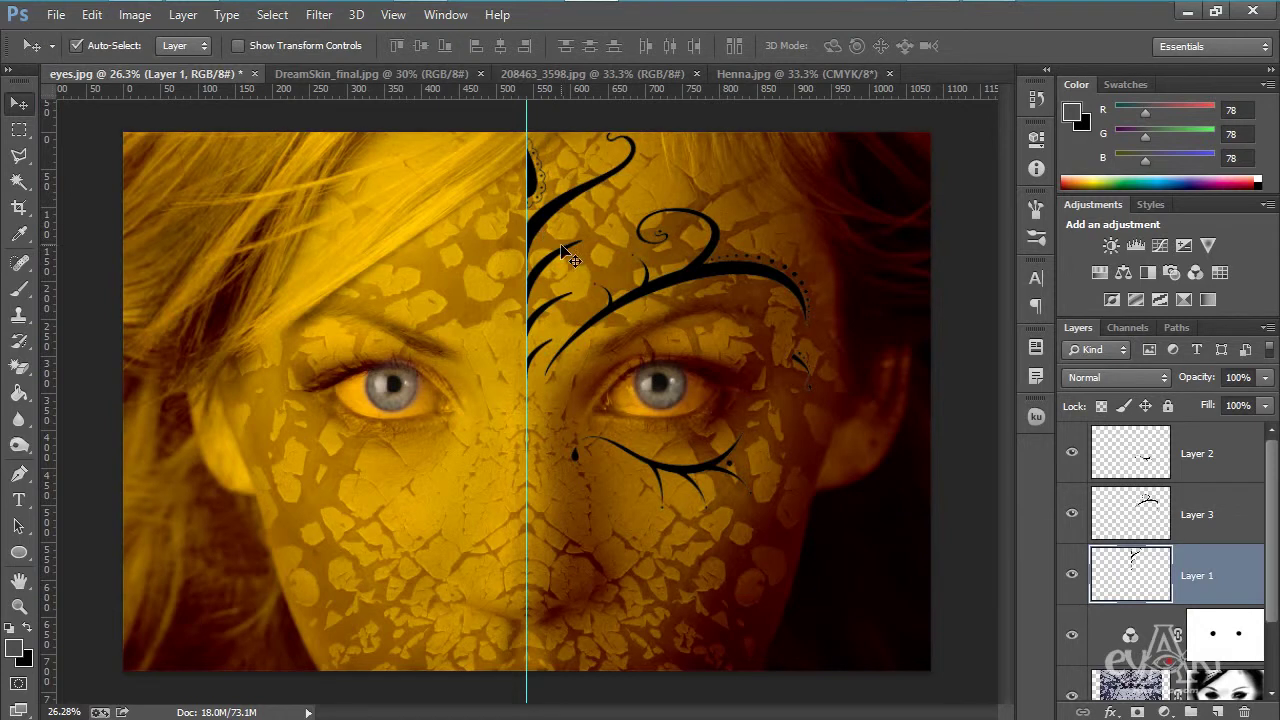
{"action": "key", "text": "ctrl+t"}
{"action": "left_click_drag", "start_coordinate": [638, 130], "coordinate": [621, 158]}
{"action": "key", "text": "Return"}
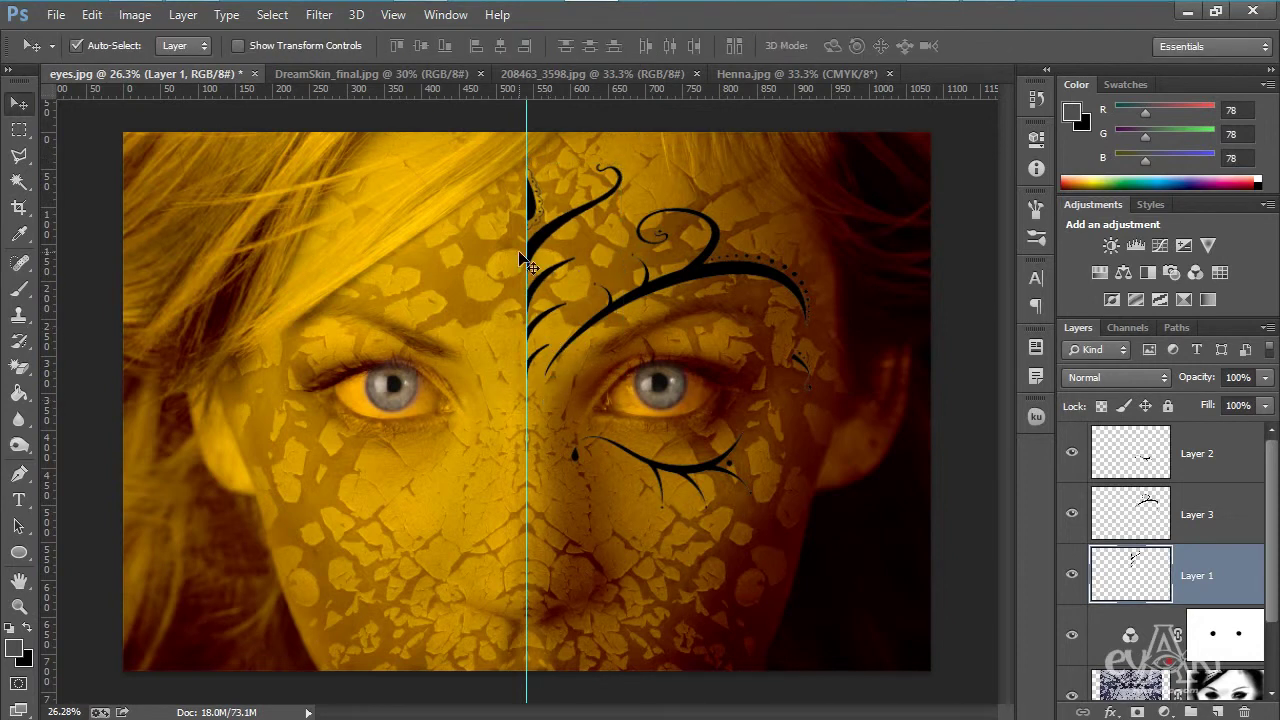
{"action": "scroll", "coordinate": [530, 235], "scroll_direction": "up", "scroll_amount": 5, "text": "alt"}
{"action": "left_click_drag", "start_coordinate": [545, 236], "coordinate": [549, 244]}
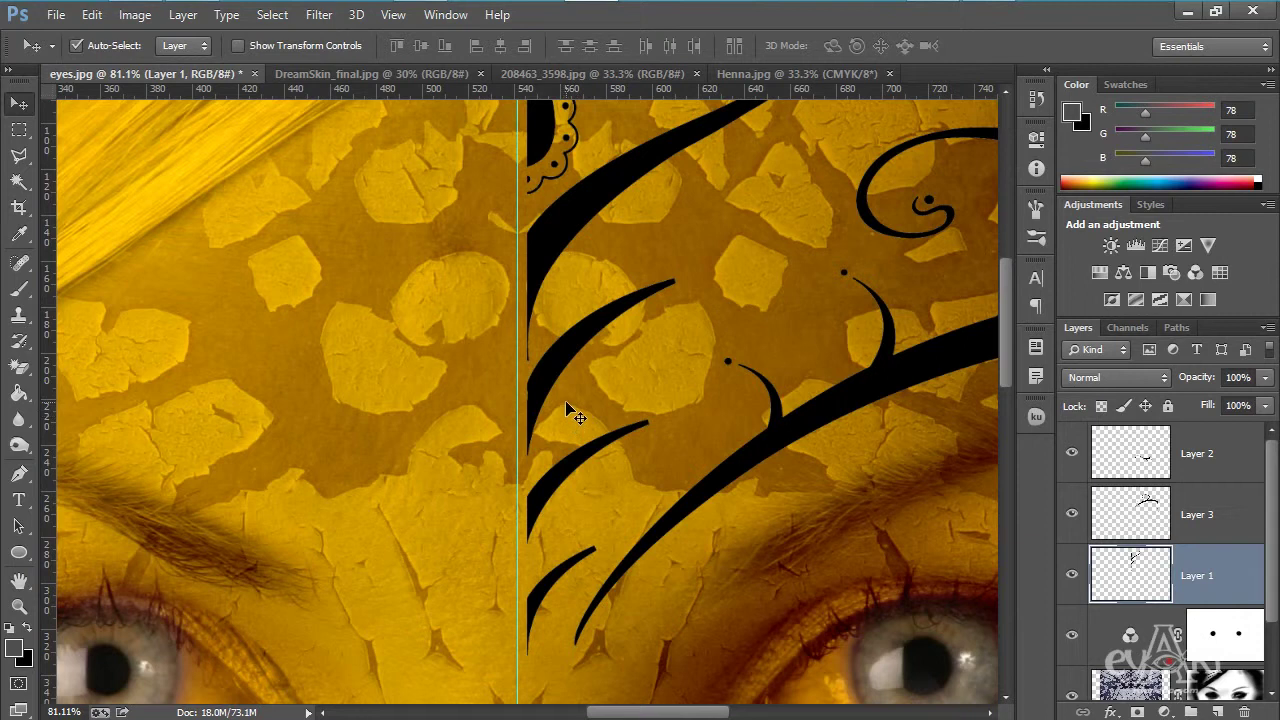
Step: Rotate the flourish below the eye slightly counterclockwise and nudge it into place beneath the lower lid
{"action": "scroll", "coordinate": [566, 404], "scroll_direction": "down", "scroll_amount": 8}
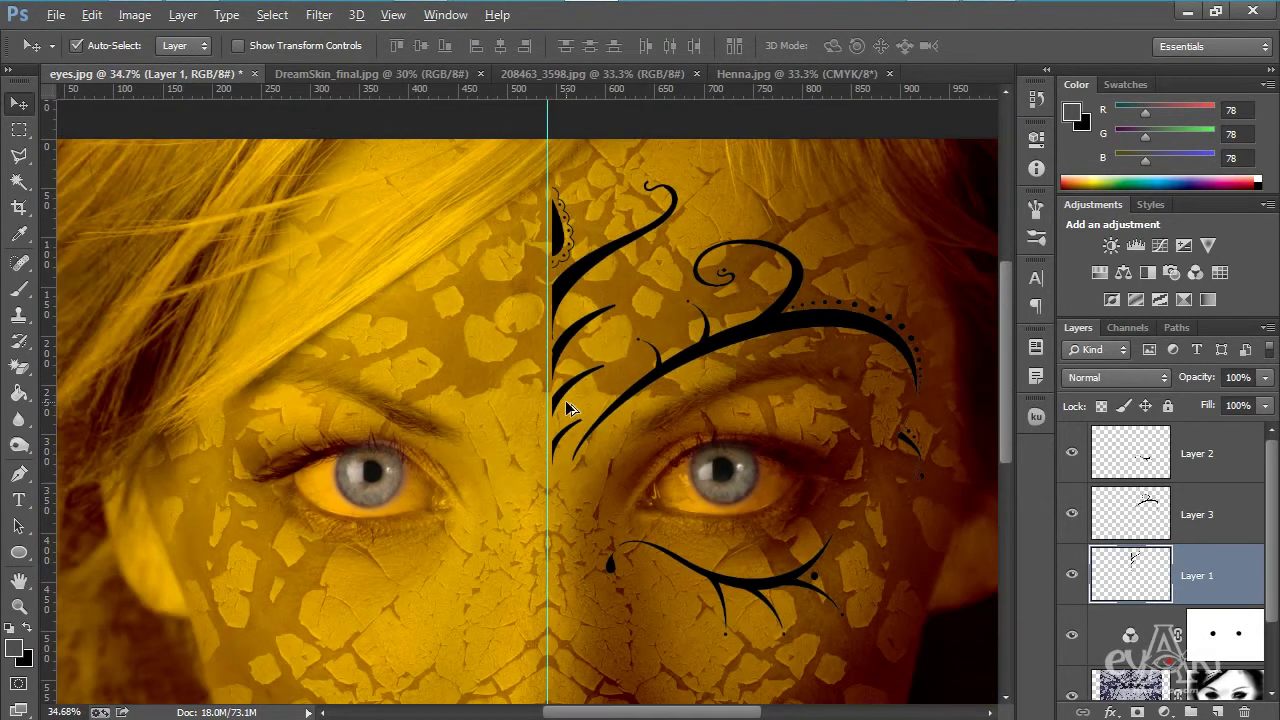
{"action": "scroll", "coordinate": [565, 400], "scroll_direction": "down", "scroll_amount": 2}
{"action": "mouse_move", "coordinate": [713, 488]}
{"action": "left_mouse_down"}
{"action": "mouse_move", "coordinate": [720, 414]}
{"action": "mouse_move", "coordinate": [720, 490]}
{"action": "left_mouse_up"}
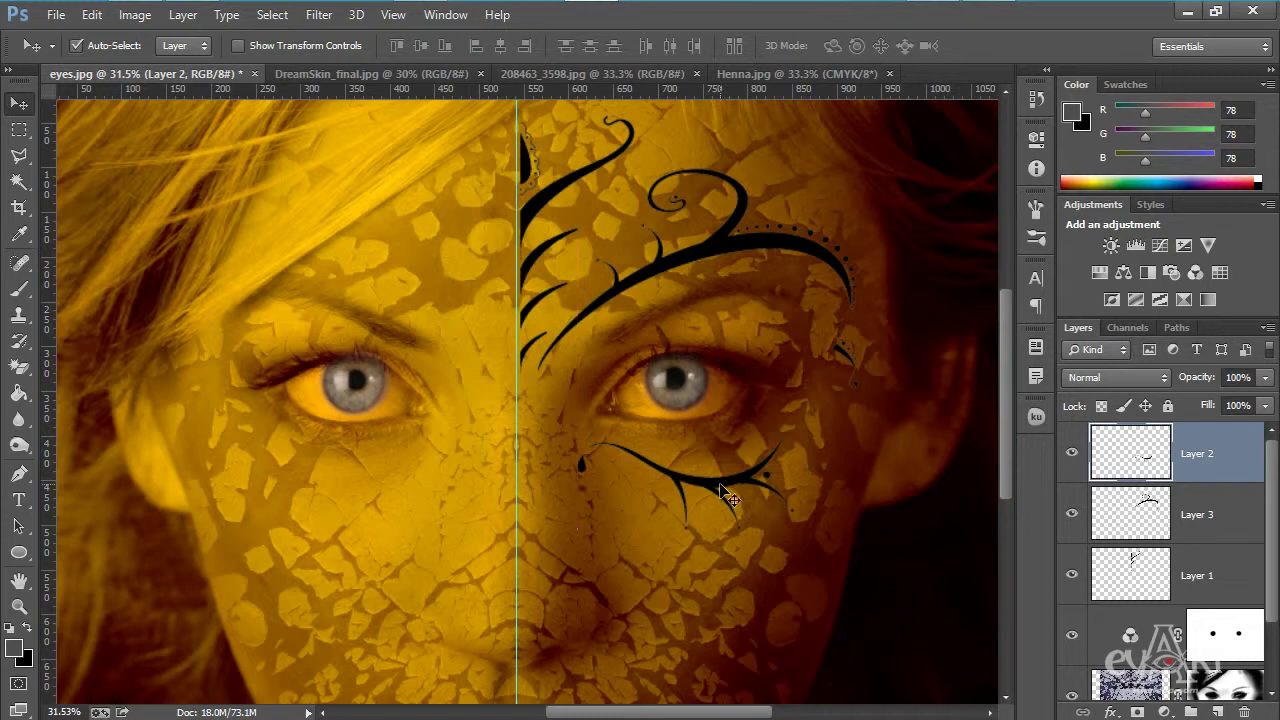
{"action": "key", "text": "ctrl+t"}
{"action": "left_click_drag", "start_coordinate": [809, 541], "coordinate": [831, 494]}
{"action": "left_click_drag", "start_coordinate": [716, 484], "coordinate": [720, 479]}
{"action": "key", "text": "Return"}
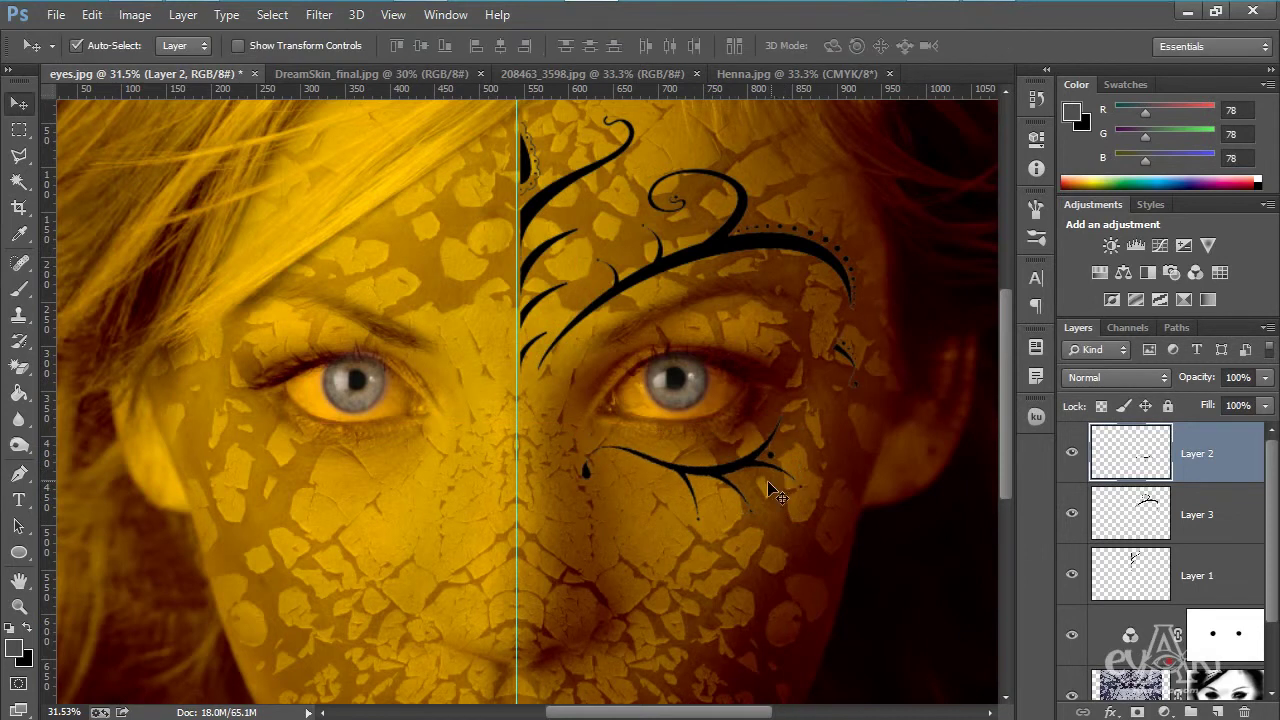
Step: Scale the brow flourish on Layer 3 to about 99% width and 97% height and nudge it slightly downward
{"action": "left_click", "coordinate": [758, 248]}
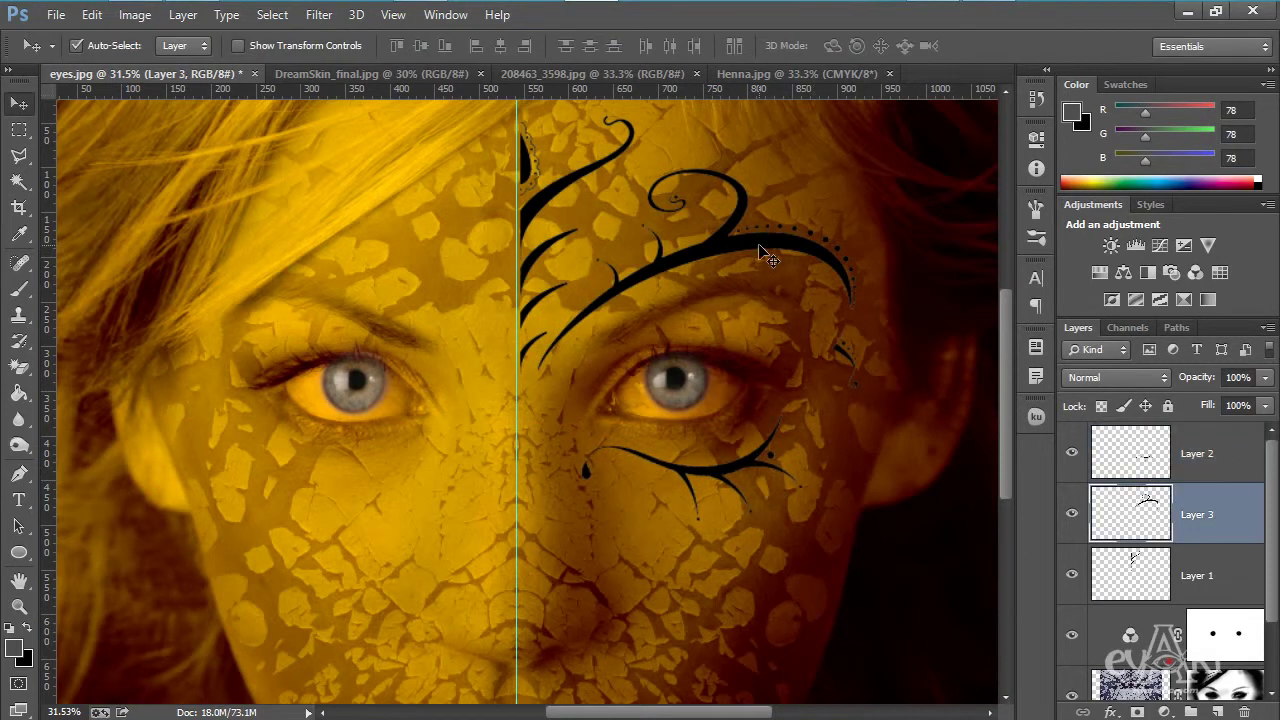
{"action": "key", "text": "ctrl+t"}
{"action": "left_click_drag", "start_coordinate": [859, 282], "coordinate": [854, 280]}
{"action": "left_click_drag", "start_coordinate": [698, 170], "coordinate": [698, 176]}
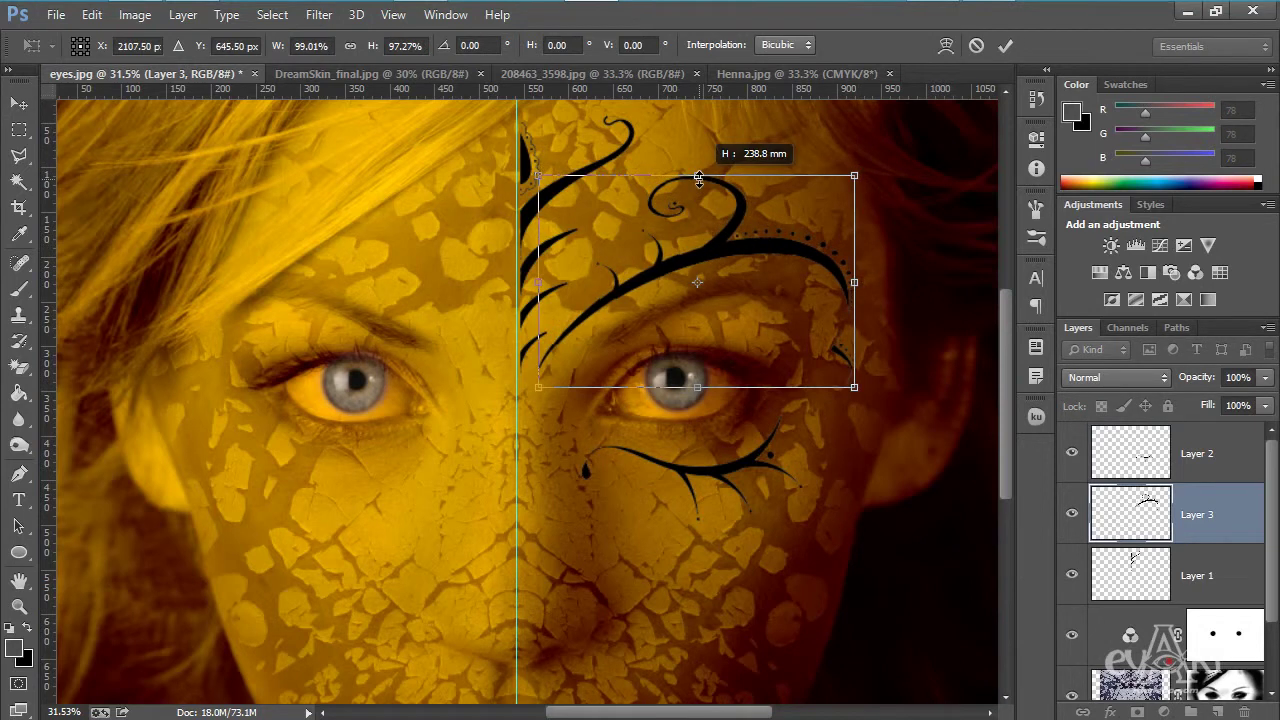
{"action": "key", "text": "Return"}
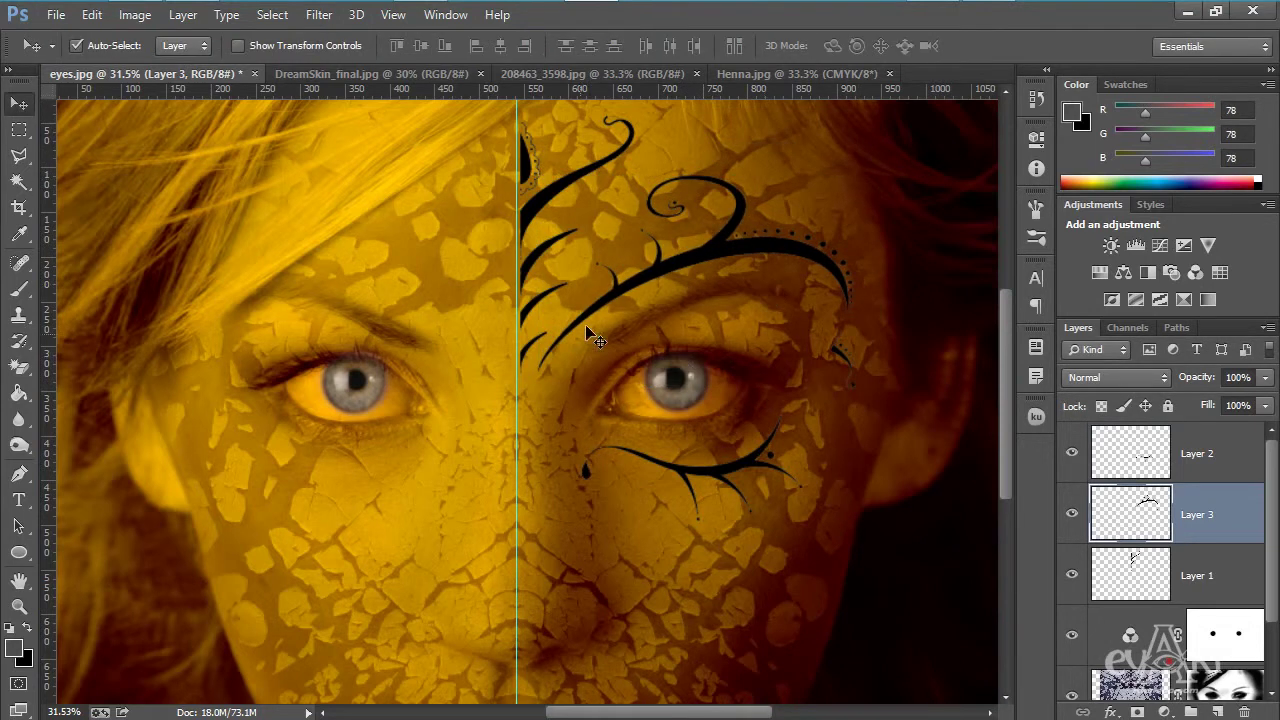
{"action": "left_click_drag", "start_coordinate": [619, 300], "coordinate": [617, 325]}
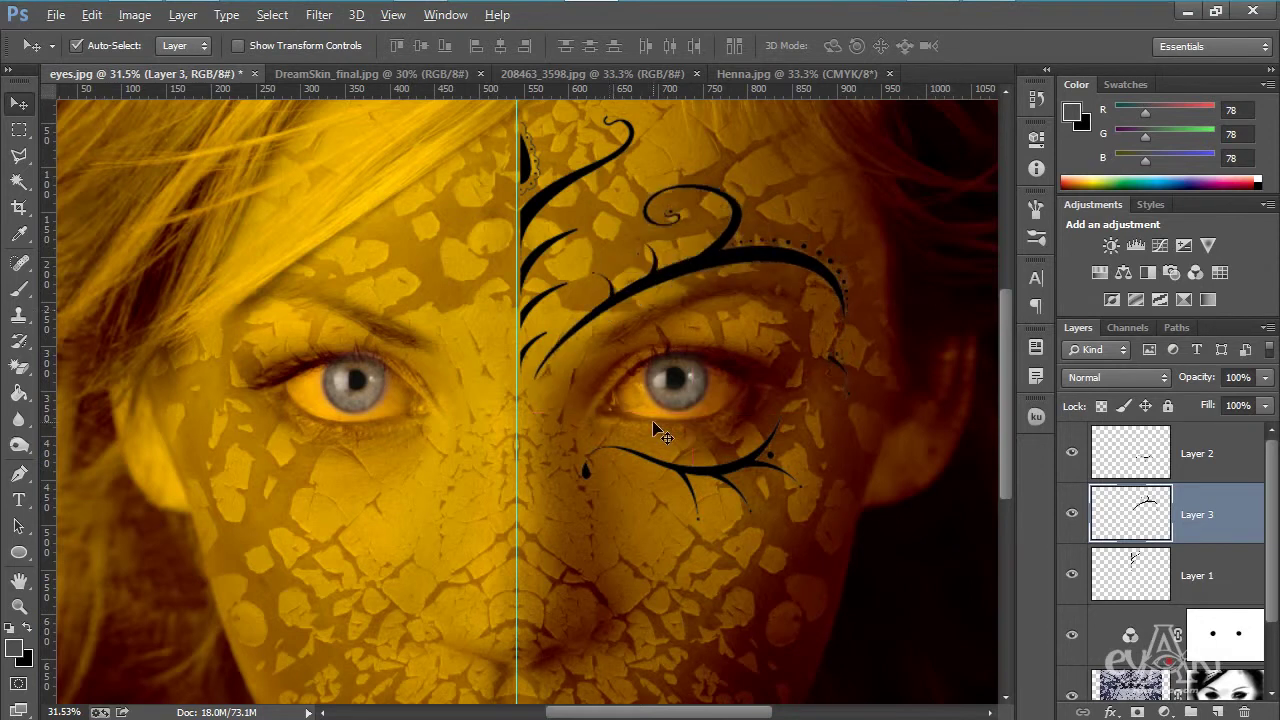
Step: Merge the three ornament layers, Layer 2, Layer 3 and Layer 1, into one layer
{"action": "scroll", "coordinate": [663, 435], "scroll_direction": "down", "scroll_amount": 2}
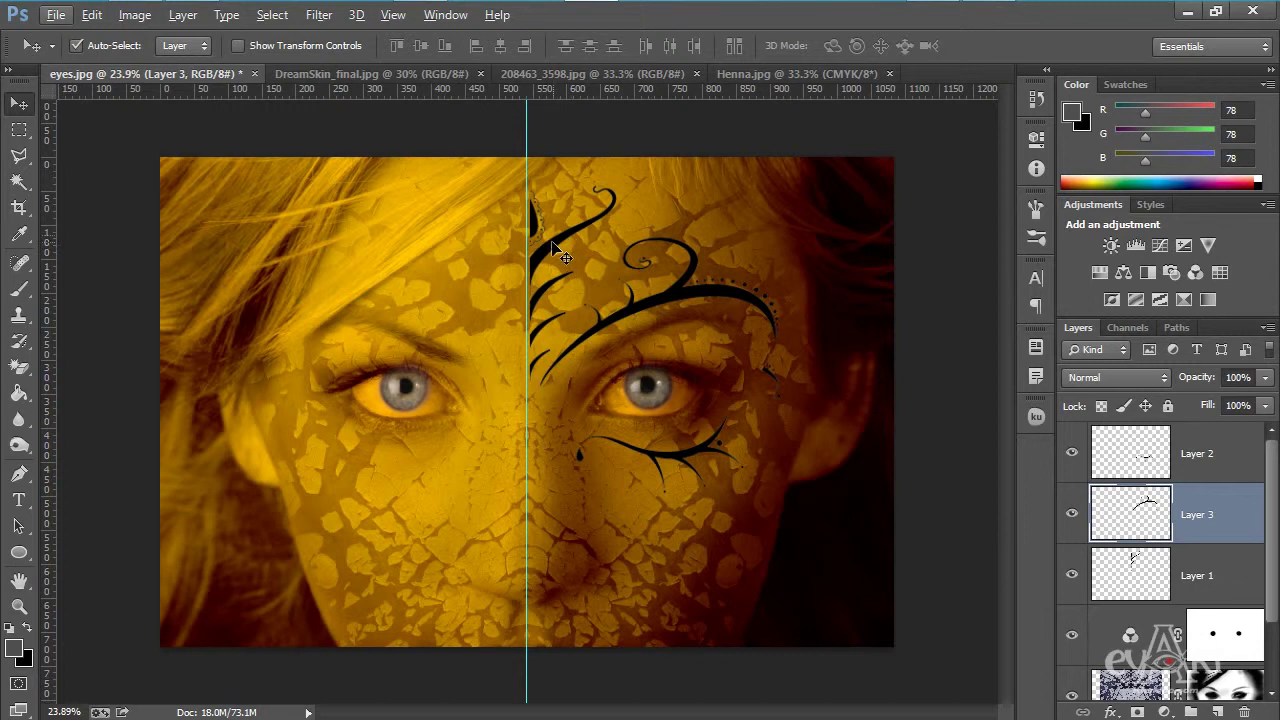
{"action": "left_click", "coordinate": [1213, 452]}
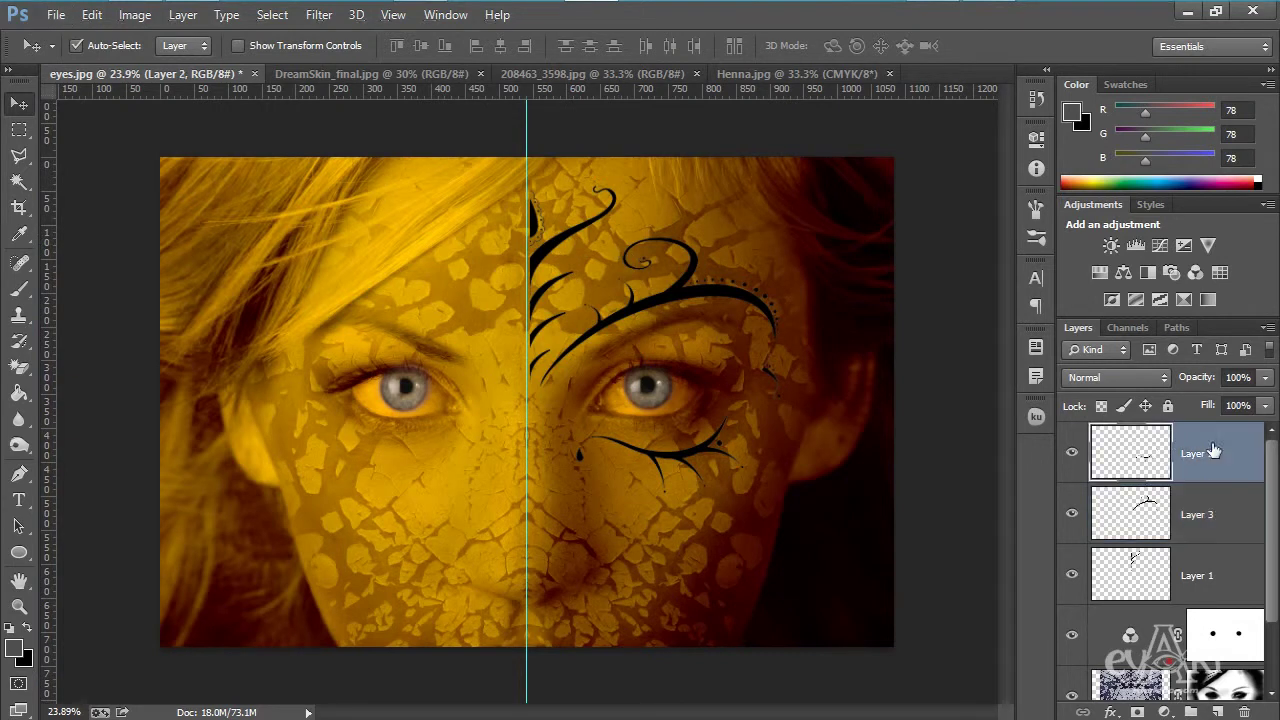
{"action": "left_click", "coordinate": [1208, 580], "text": "shift"}
{"action": "key", "text": "ctrl+e"}
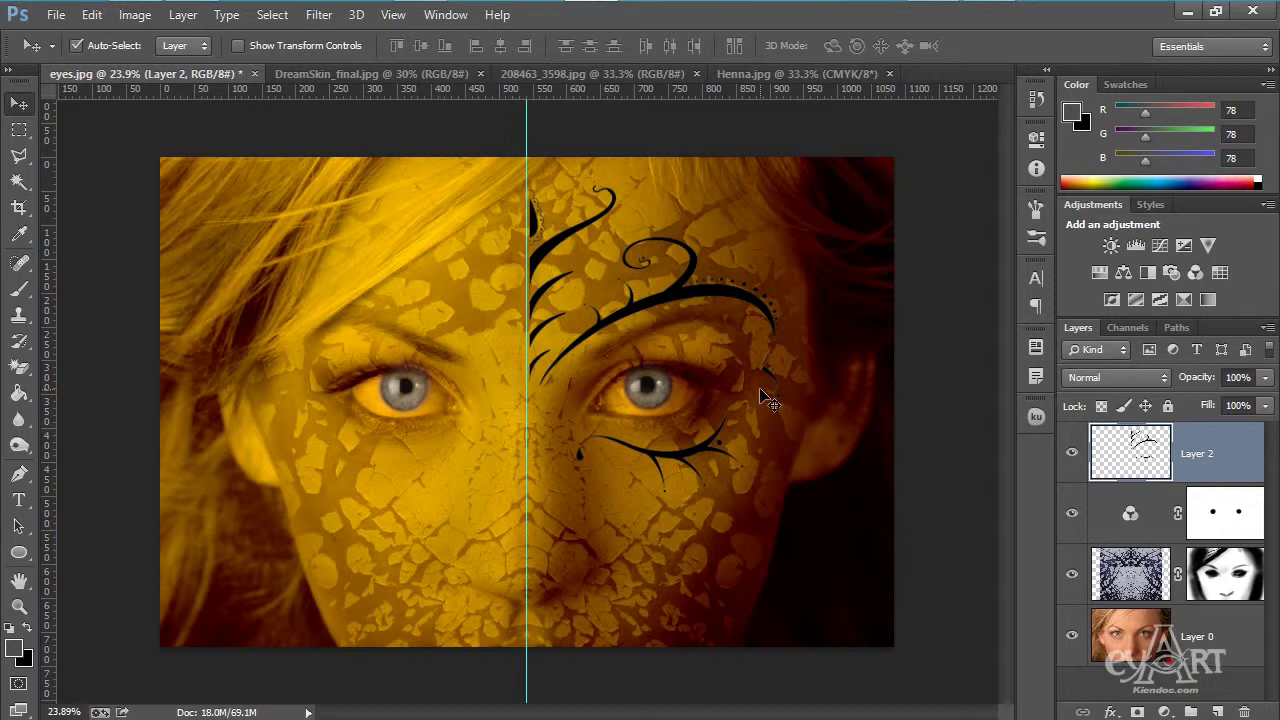
Step: Duplicate the merged ornament on Layer 2 and flip the copy horizontally about its inner edge beside the vertical centre guide
{"action": "key", "text": "ctrl+j"}
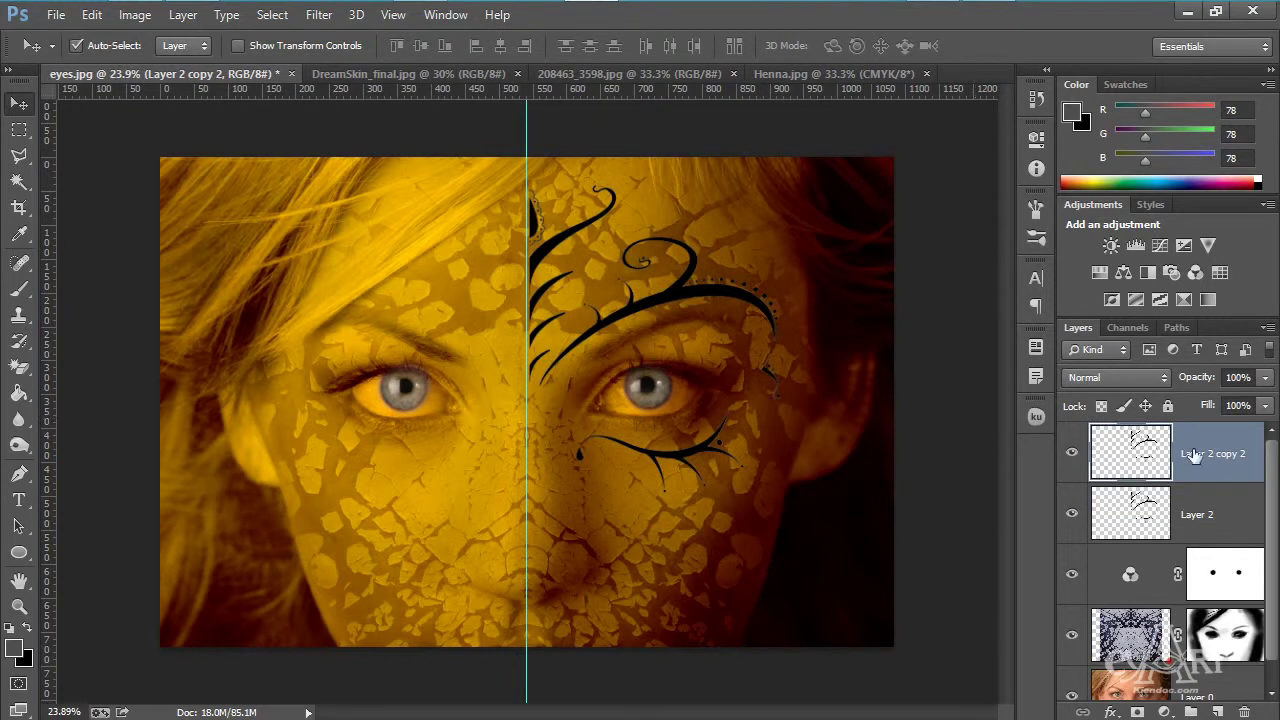
{"action": "key", "text": "ctrl+t"}
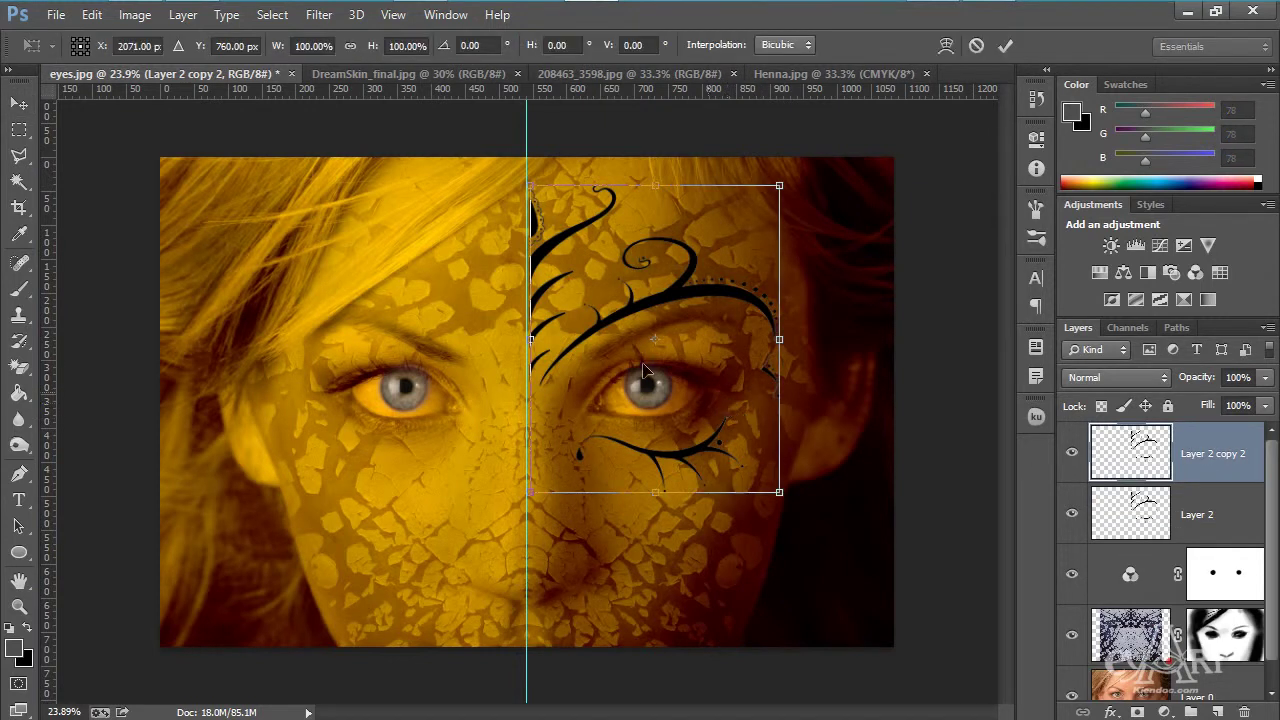
{"action": "left_click_drag", "start_coordinate": [655, 339], "coordinate": [533, 345]}
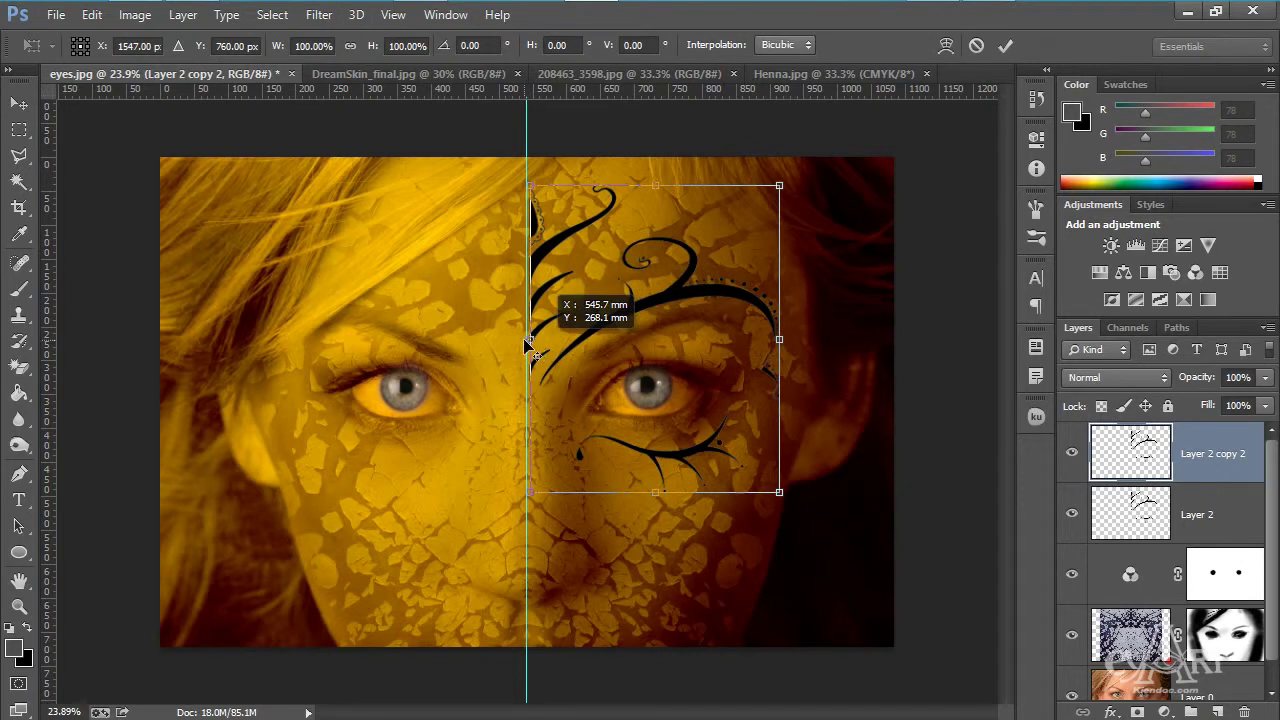
{"action": "right_click", "coordinate": [644, 317]}
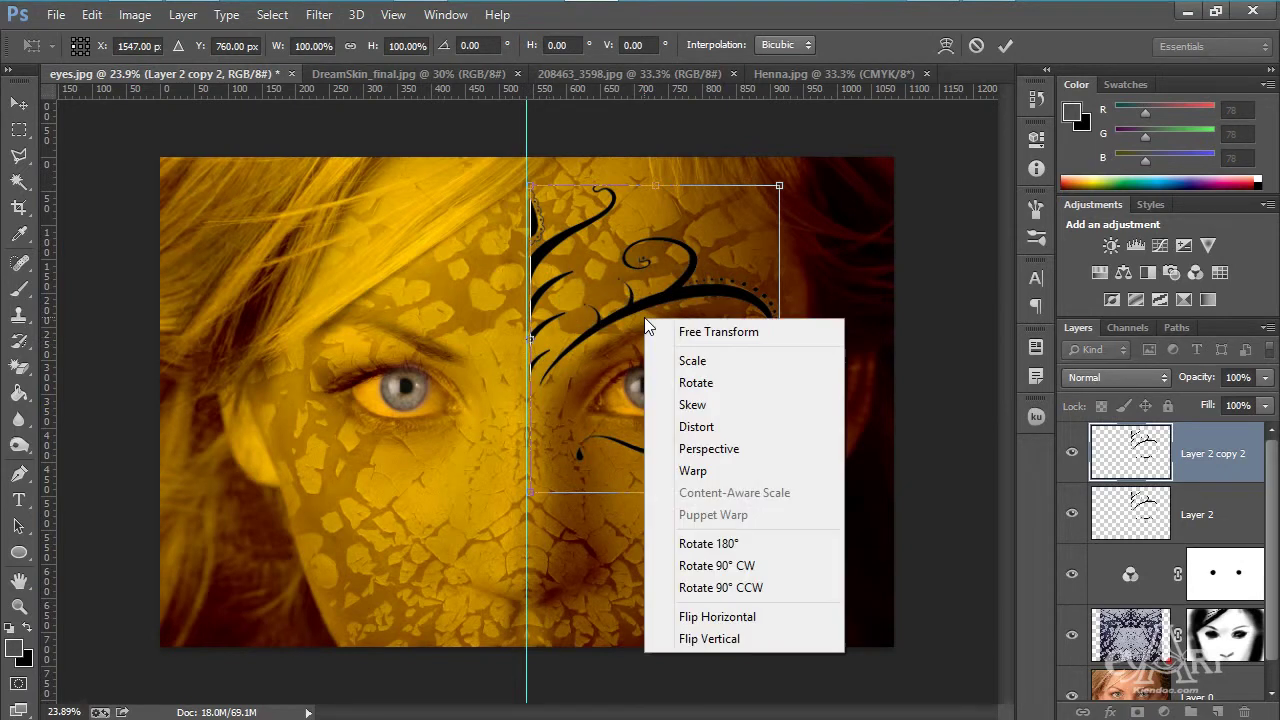
{"action": "left_click", "coordinate": [724, 617]}
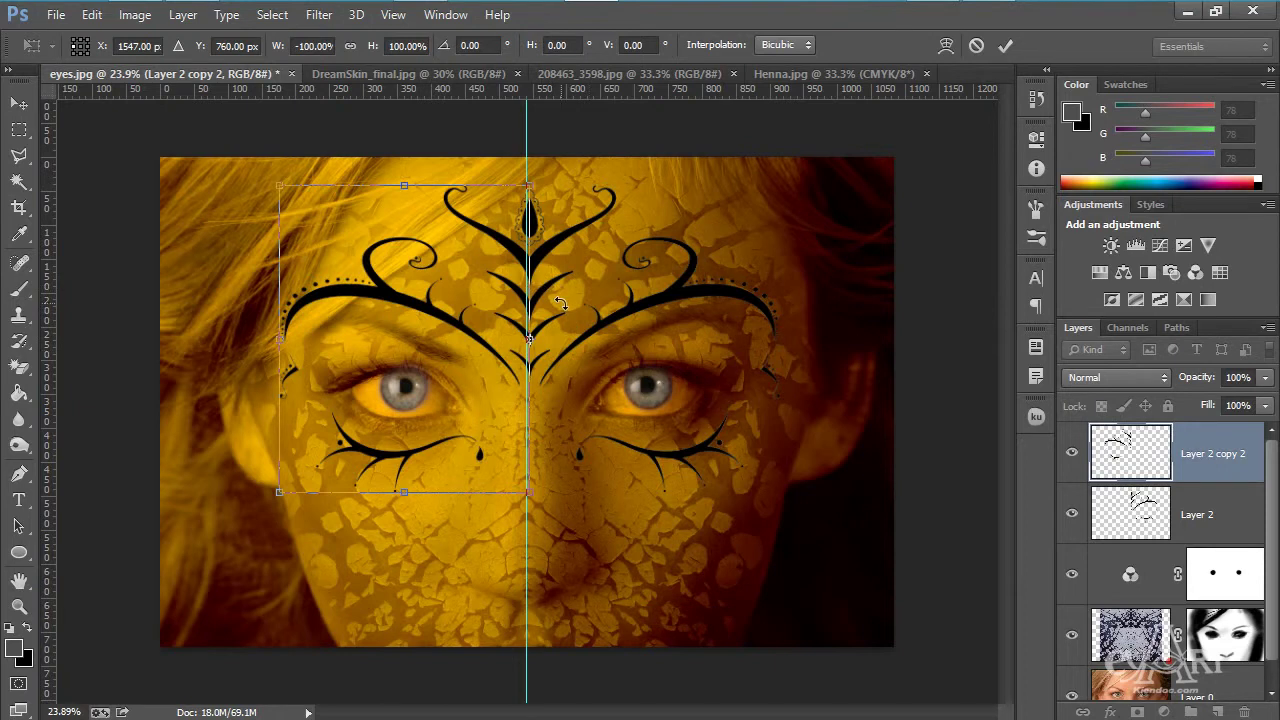
{"action": "key", "text": "Return"}
Step: Shift the mirrored half on Layer 2 copy 2 sideways so its inner edge stops just short of the centre guide
{"action": "scroll", "coordinate": [525, 250], "scroll_direction": "up", "scroll_amount": 4}
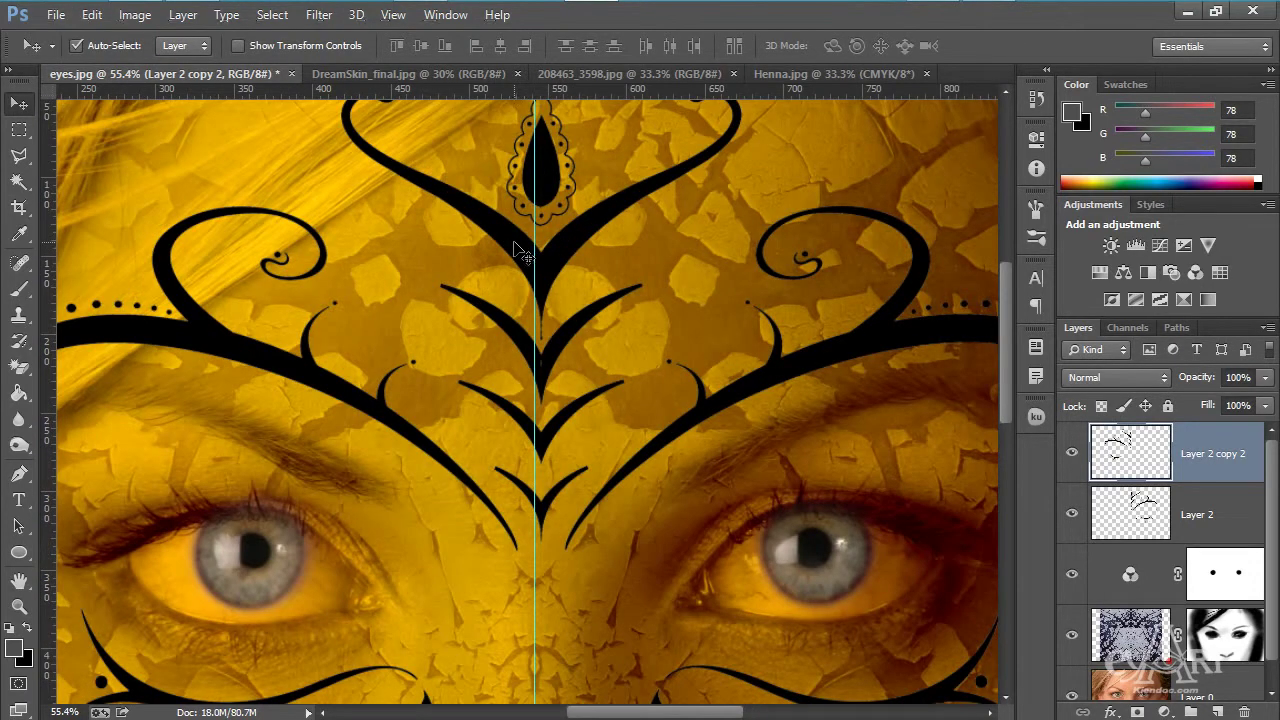
{"action": "left_click_drag", "start_coordinate": [510, 248], "coordinate": [496, 249]}
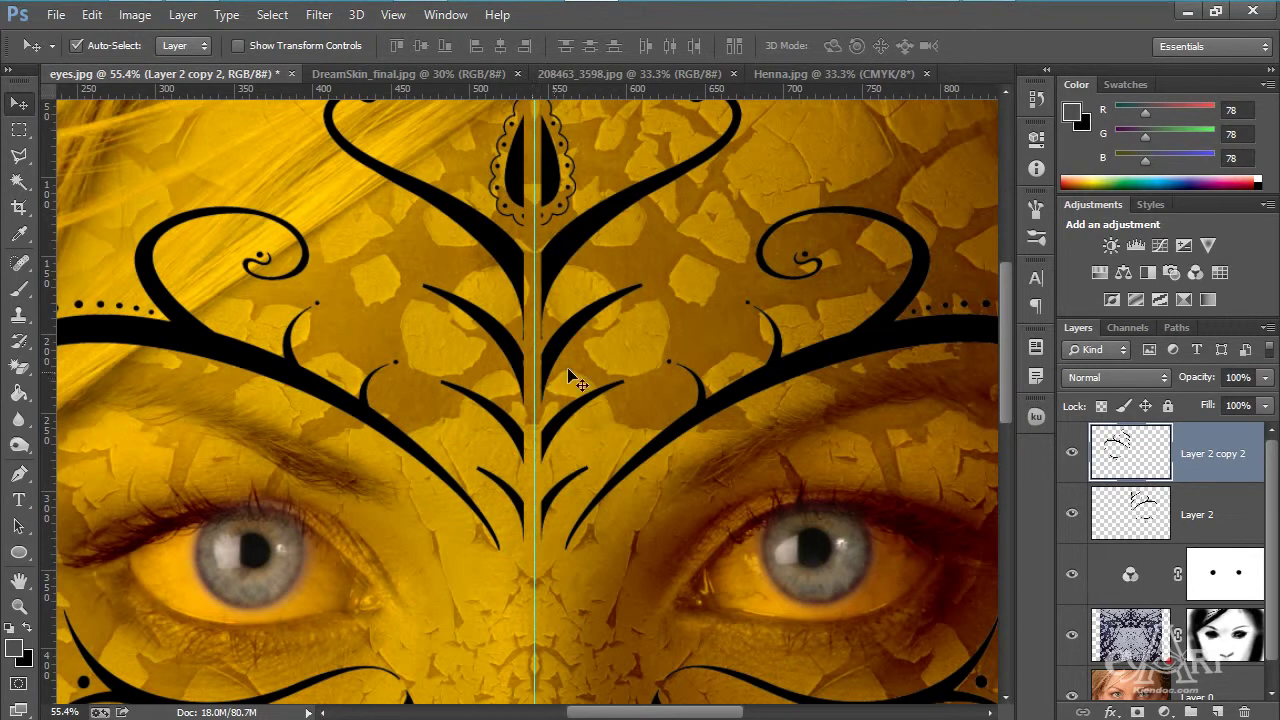
{"action": "scroll", "coordinate": [540, 340], "scroll_direction": "down", "scroll_amount": 5}
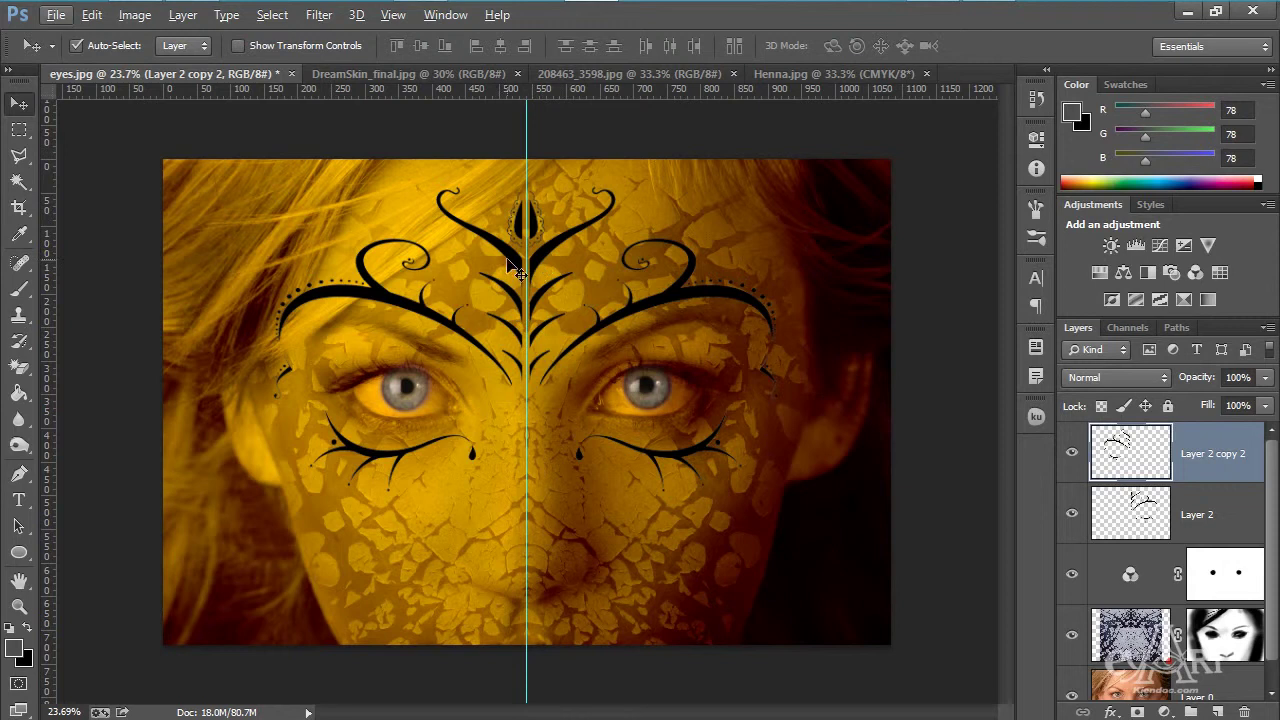
{"action": "scroll", "coordinate": [512, 256], "scroll_direction": "up", "scroll_amount": 4}
{"action": "scroll", "coordinate": [537, 253], "scroll_direction": "up", "scroll_amount": 5}
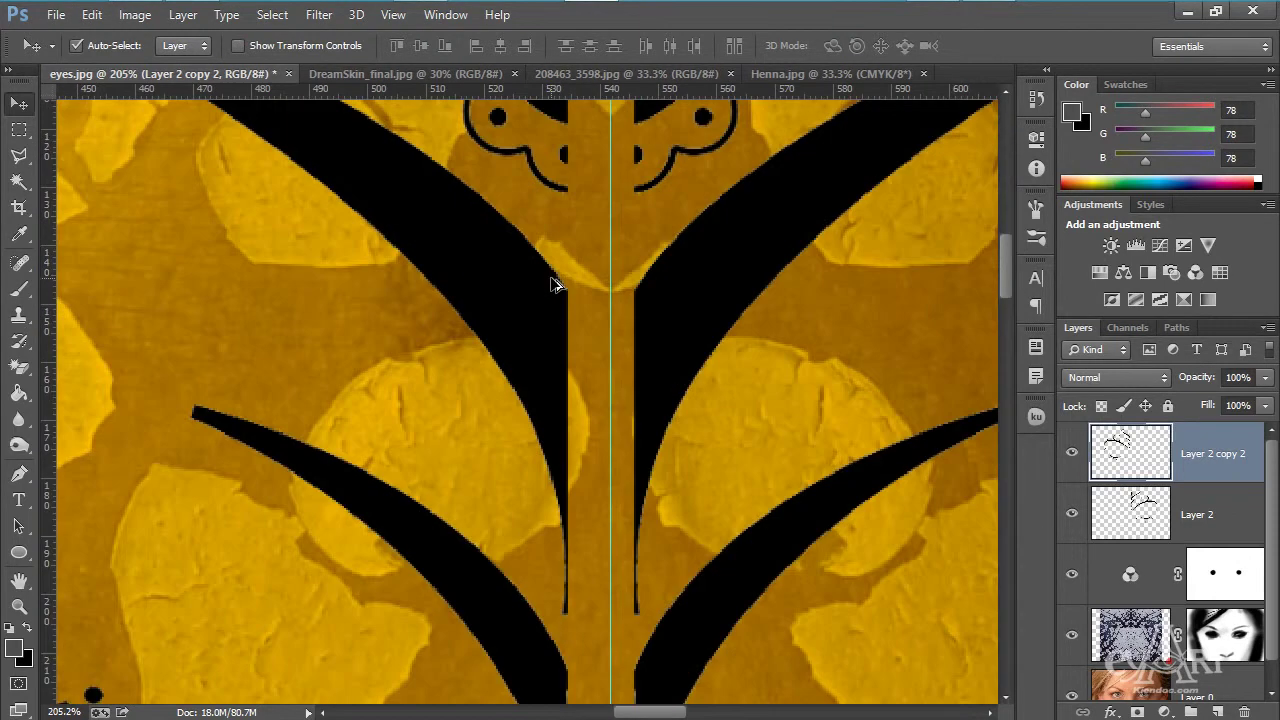
{"action": "left_click_drag", "start_coordinate": [541, 305], "coordinate": [576, 305]}
Step: Nudge the original half on Layer 2 inward to leave only a narrow gap between the two halves, and hide the guides
{"action": "left_click", "coordinate": [716, 352]}
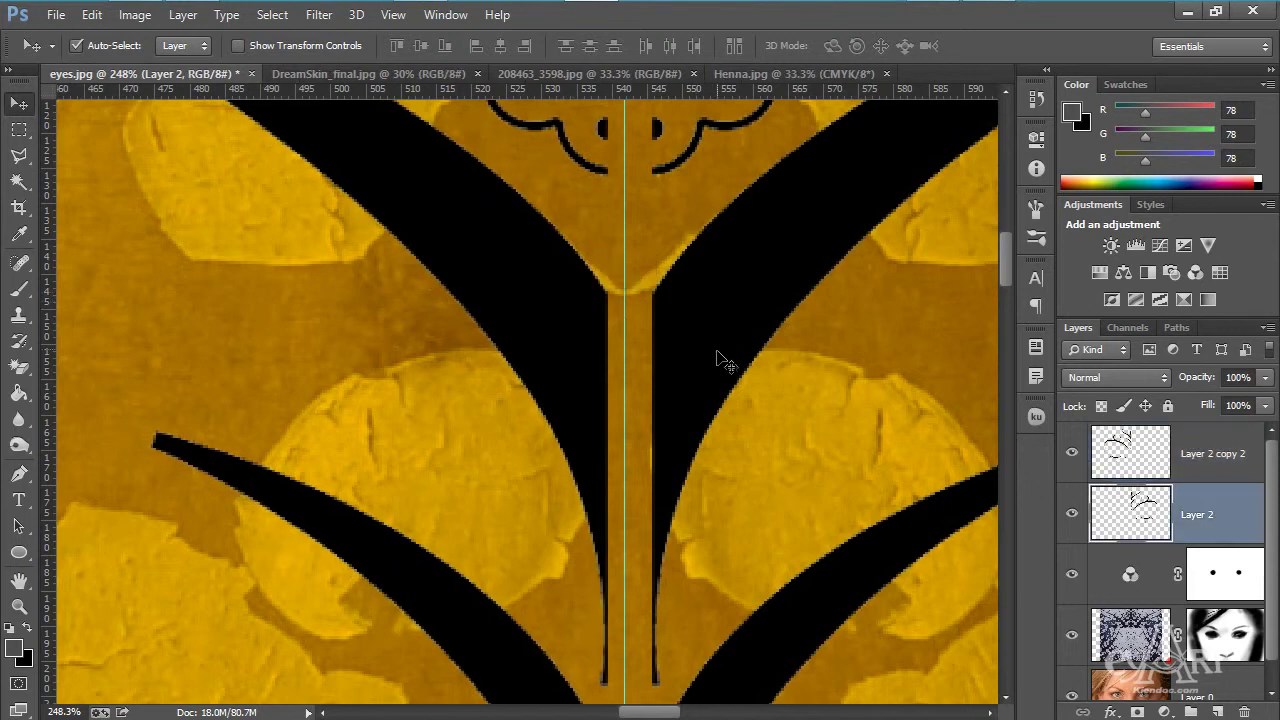
{"action": "left_click_drag", "start_coordinate": [720, 314], "coordinate": [710, 322]}
{"action": "scroll", "coordinate": [566, 349], "scroll_direction": "down", "scroll_amount": 5}
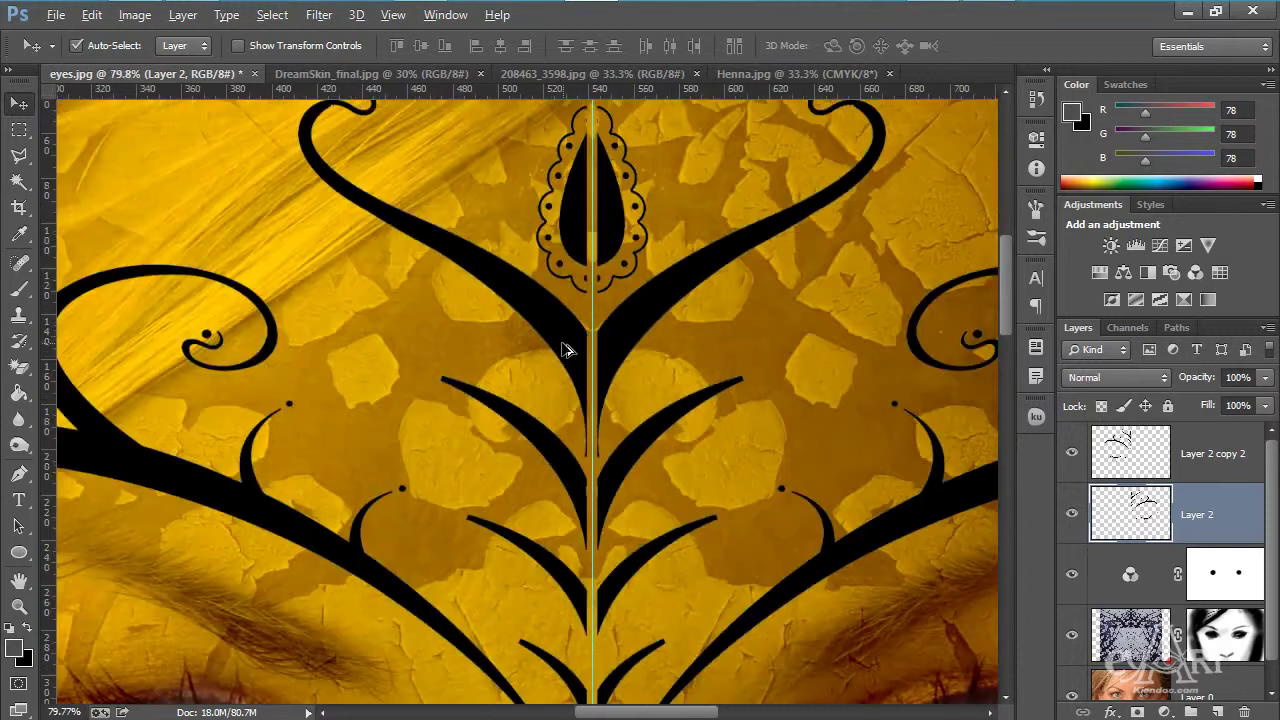
{"action": "scroll", "coordinate": [566, 349], "scroll_direction": "down", "scroll_amount": 4}
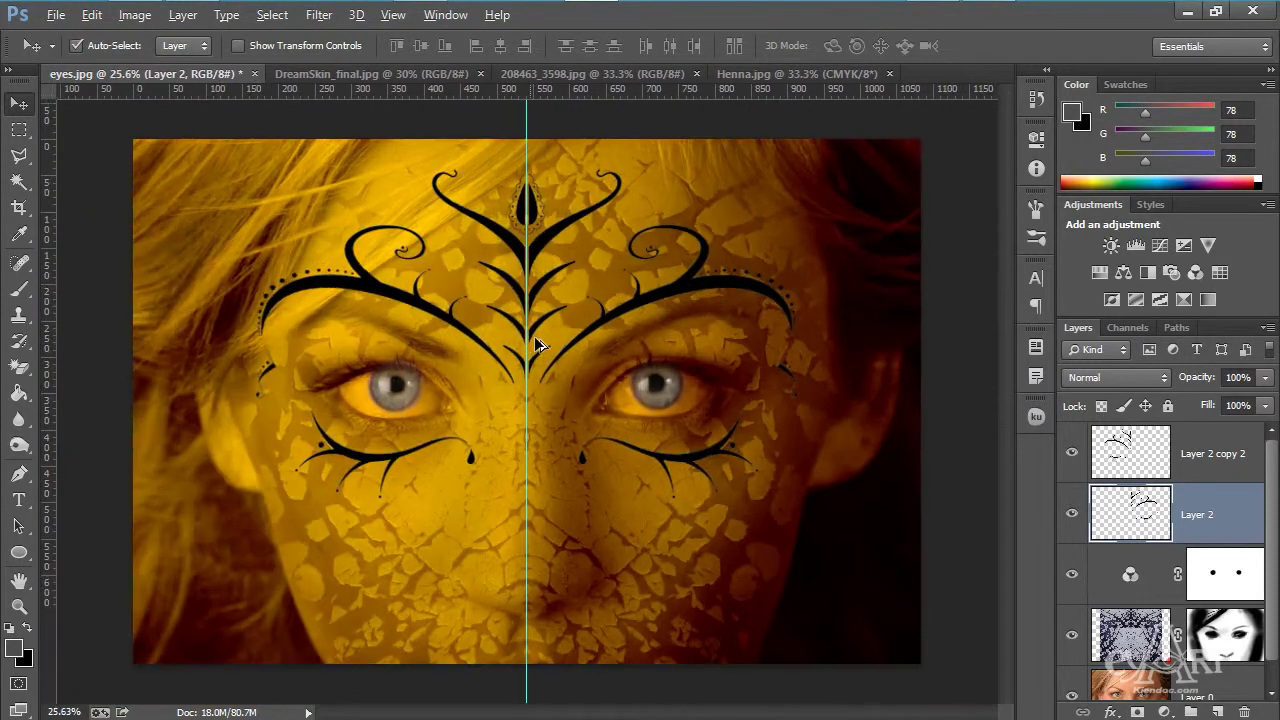
{"action": "left_click_drag", "start_coordinate": [607, 362], "coordinate": [606, 362]}
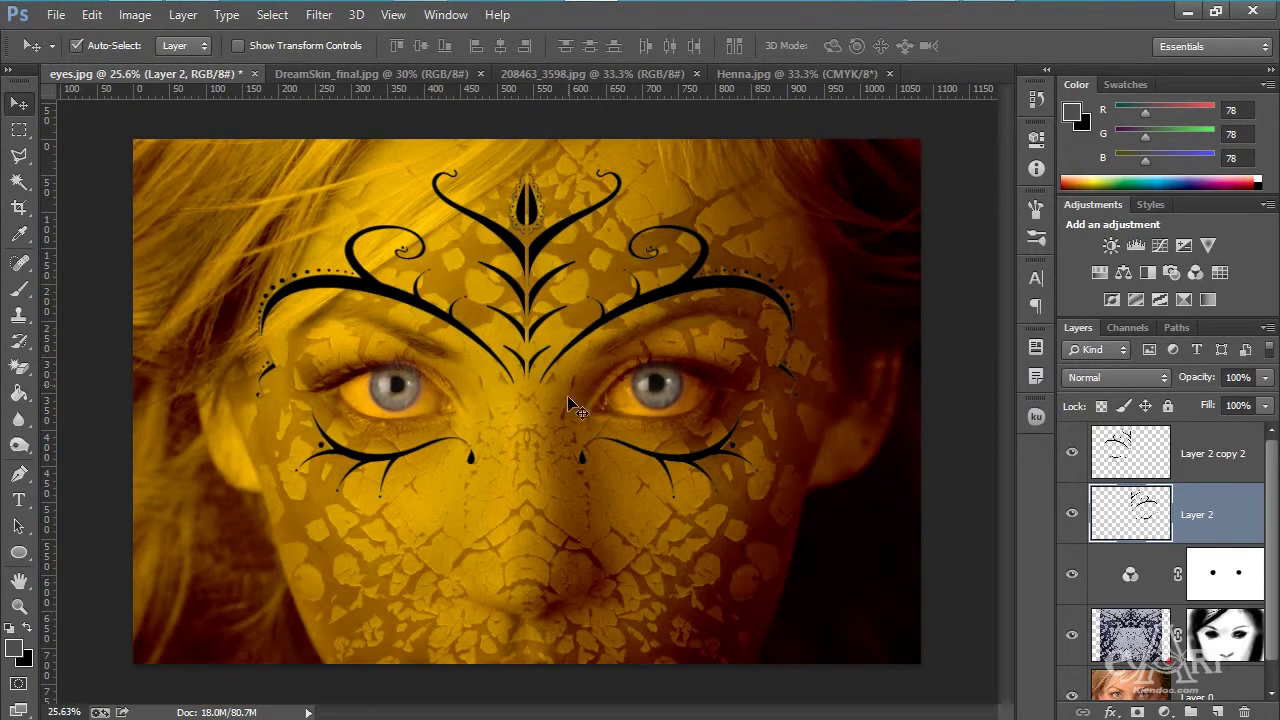
Step: Merge the two ornament halves, Layer 2 copy 2 and Layer 2, into one layer
{"action": "left_click", "coordinate": [1216, 452], "text": "shift"}
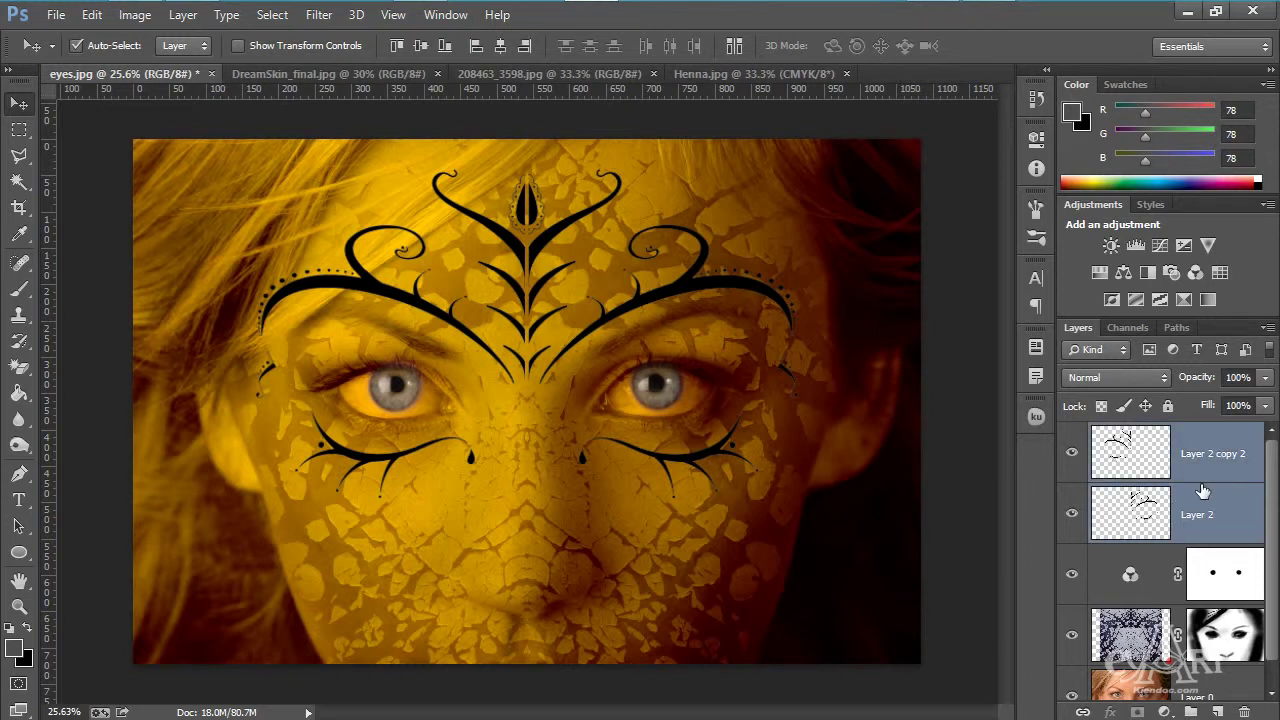
{"action": "key", "text": "ctrl+e"}
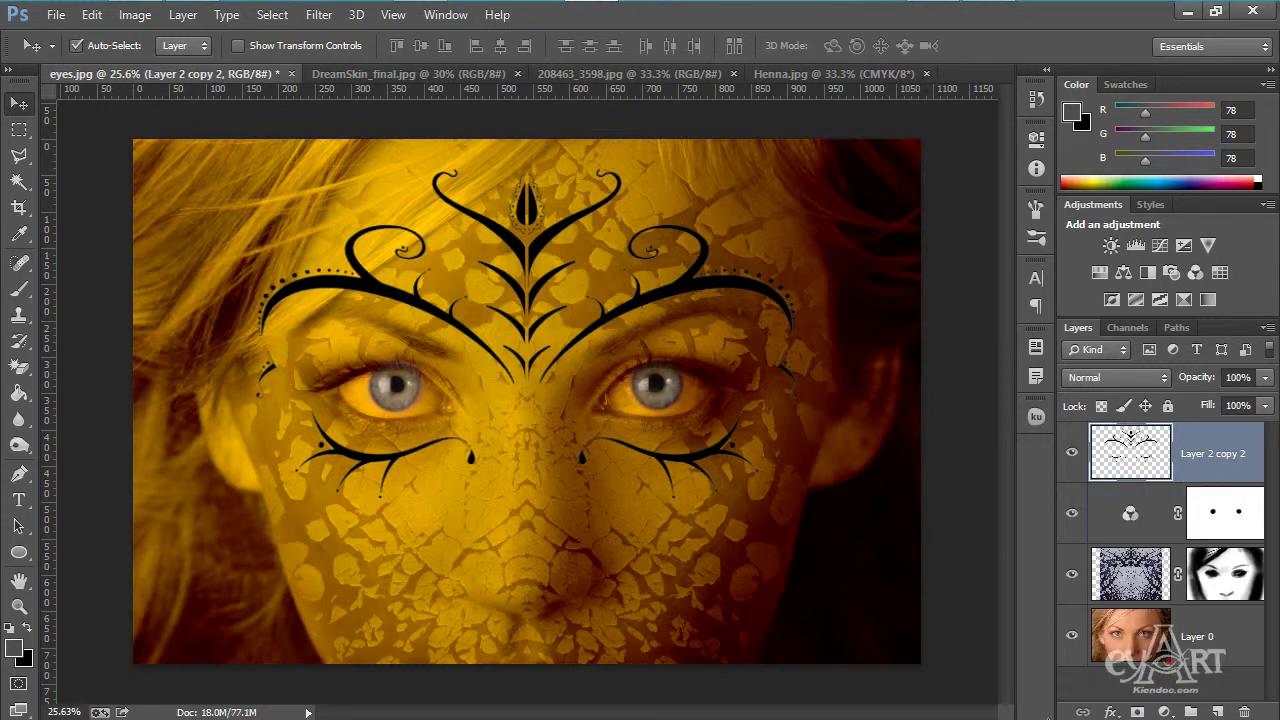